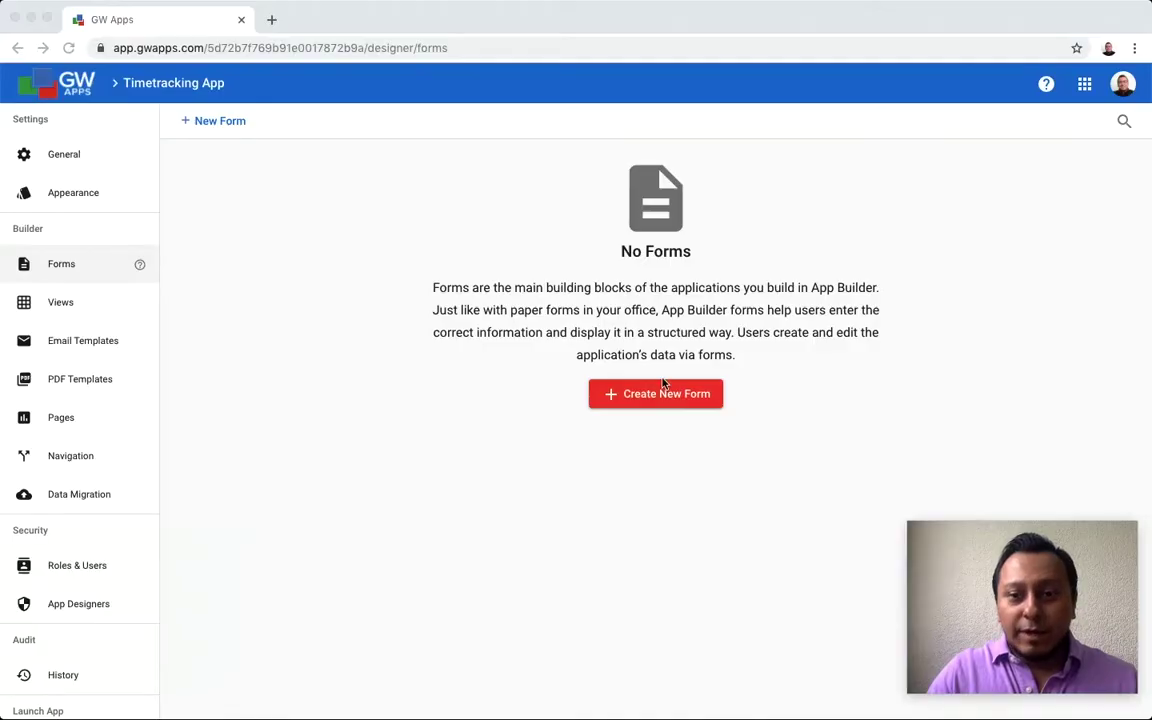
- Create a new form named "Daily timesheet" with Initiator as the form creator
{"action": "left_click", "coordinate": [663, 392]}
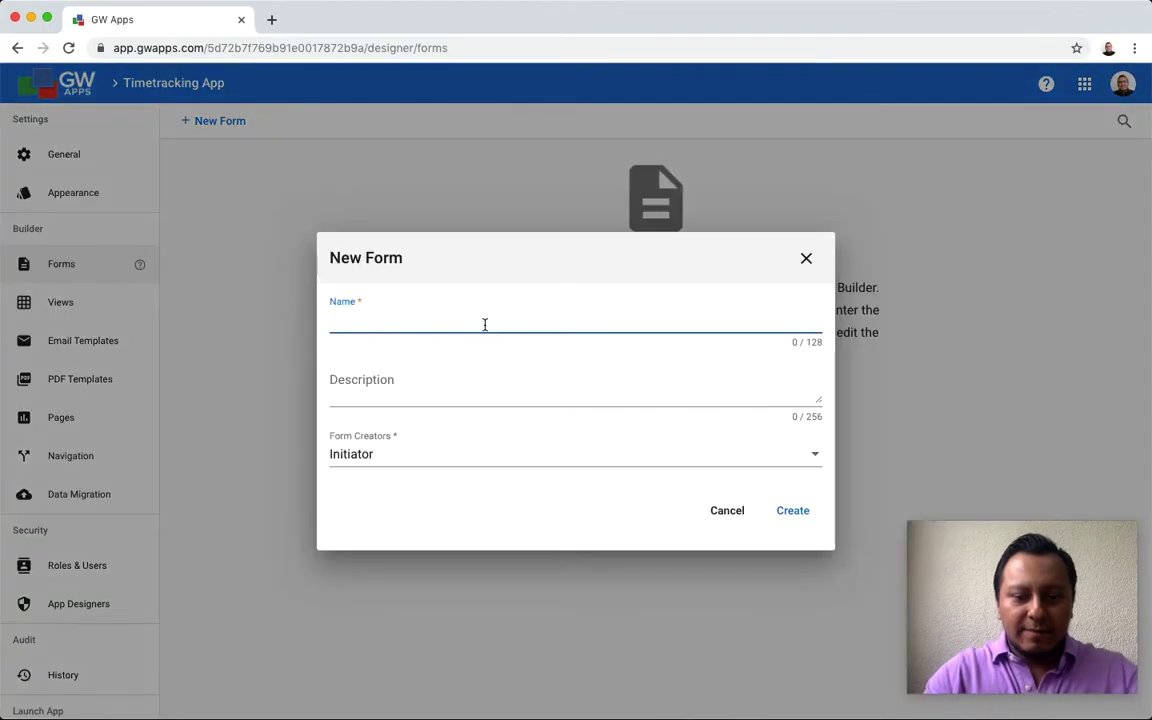
{"action": "type", "text": "Daily timesheet"}
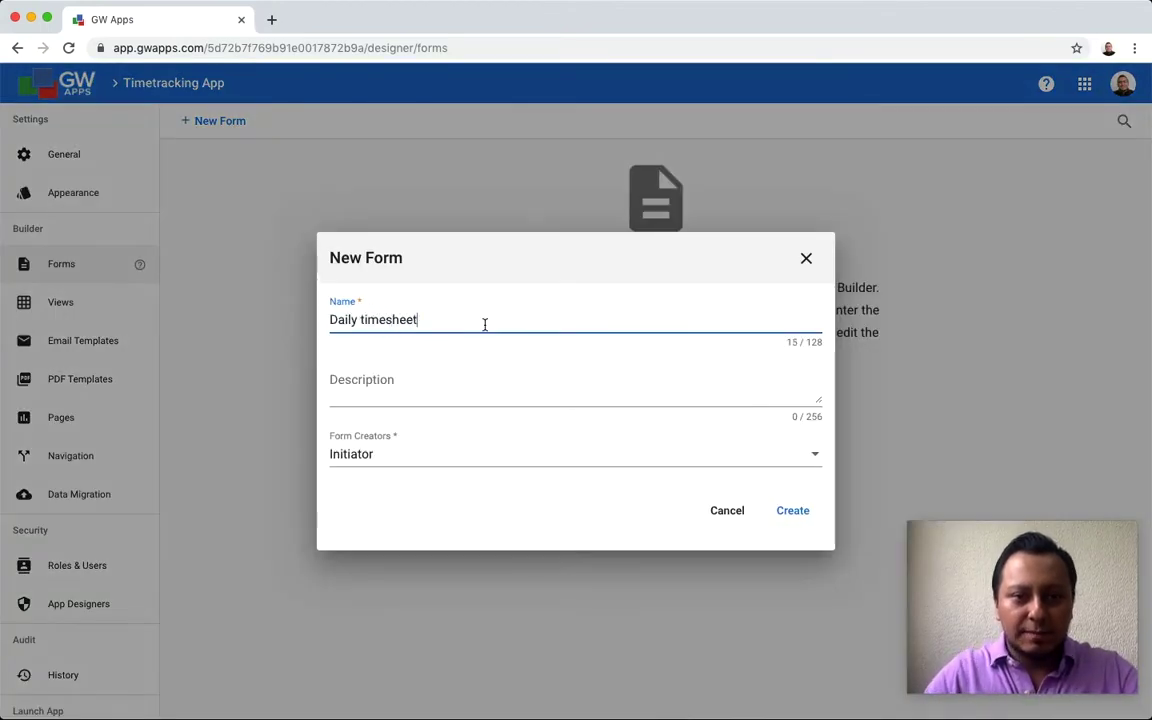
{"action": "left_click", "coordinate": [796, 515]}
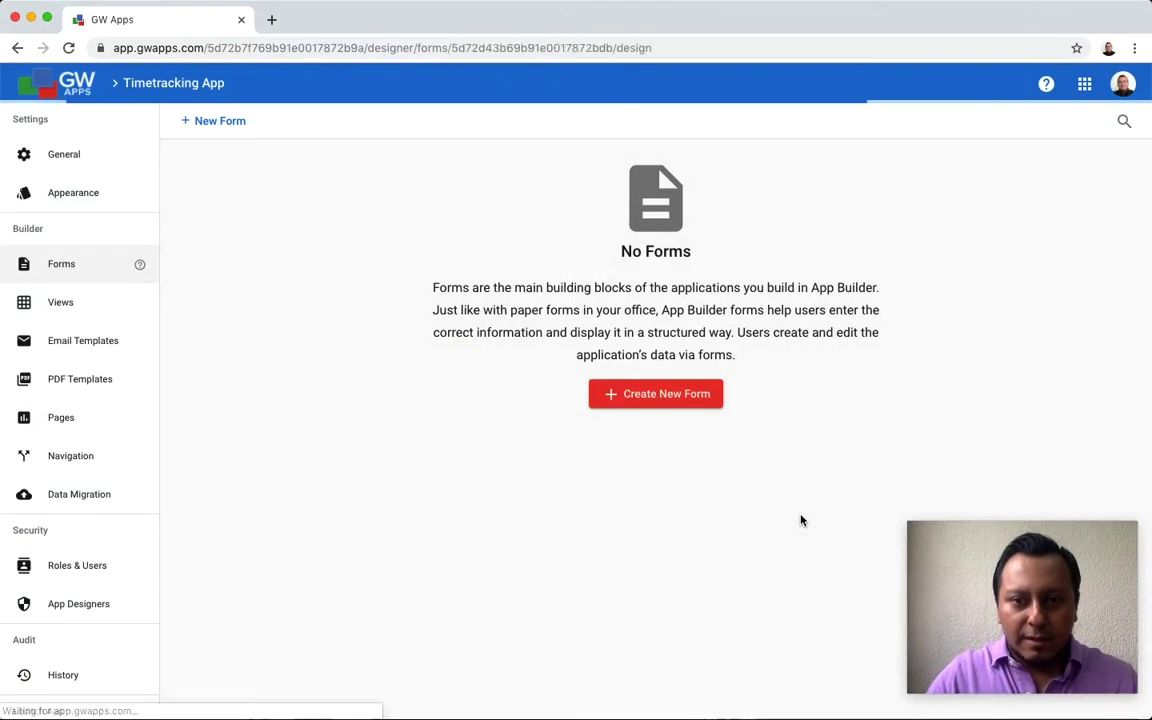
- Rename the first section "Consultant details" and add a two-column layout inside it
{"action": "left_click", "coordinate": [222, 213]}
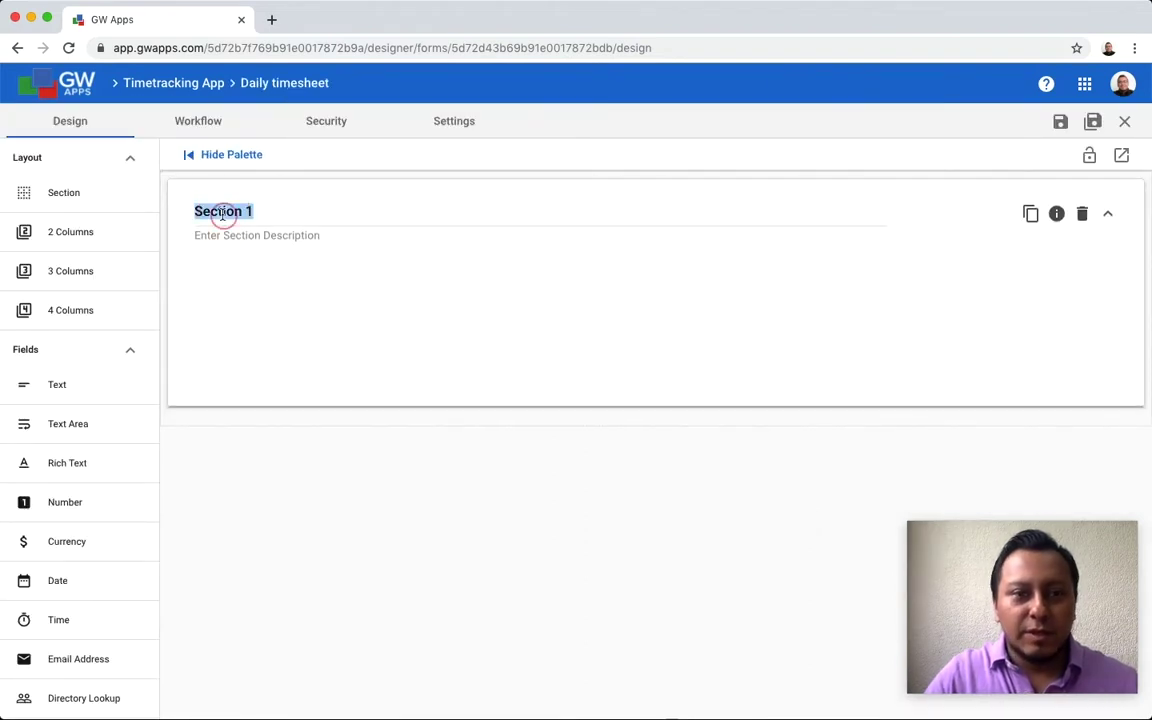
{"action": "type", "text": "Consultant details"}
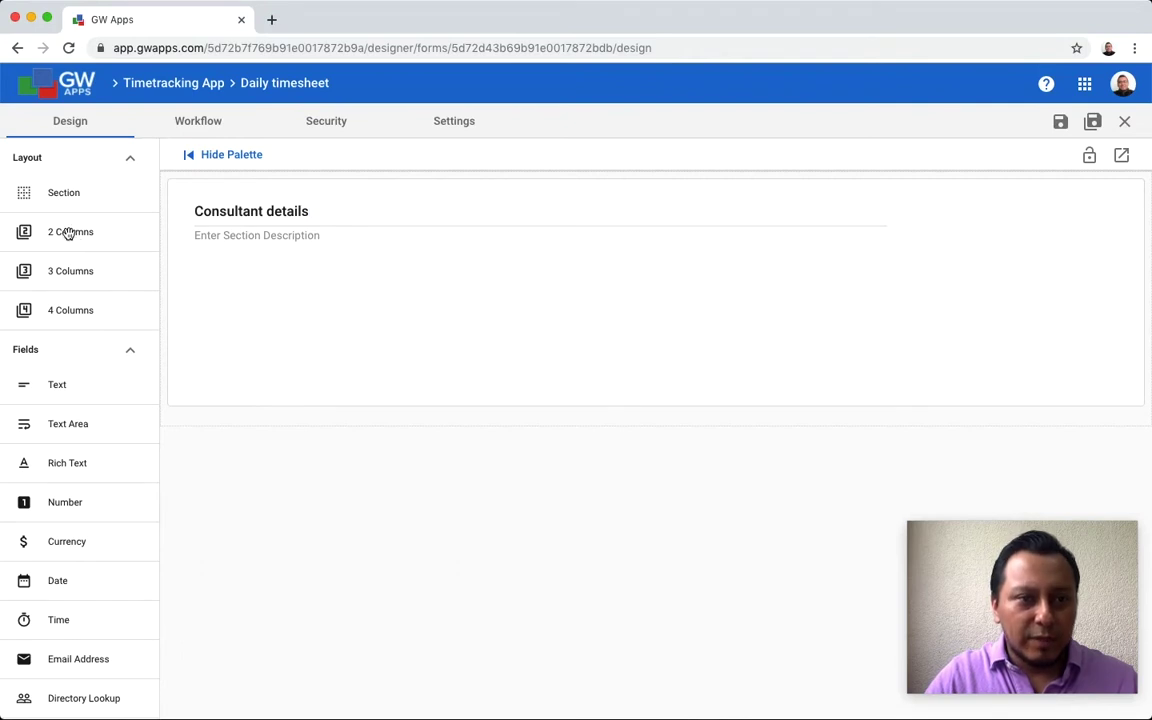
{"action": "left_click_drag", "start_coordinate": [72, 235], "coordinate": [332, 263]}
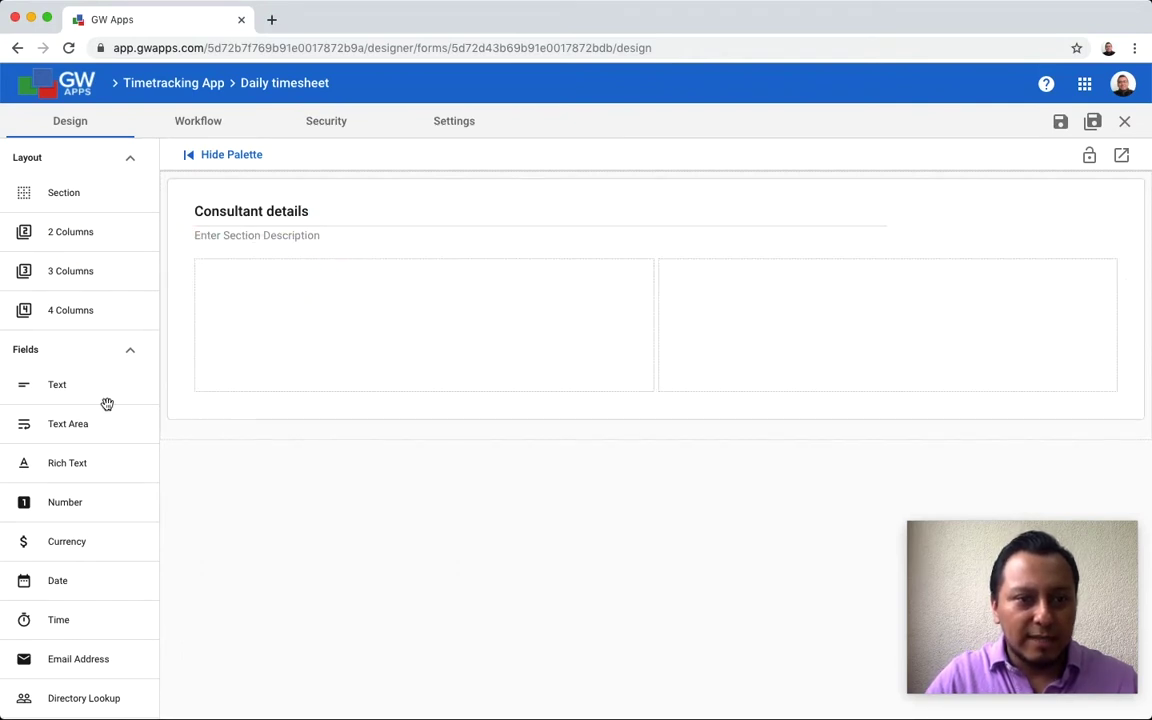
- Add a text field labelled "Name" to the first column of the Consultant details section
{"action": "scroll", "coordinate": [105, 404], "scroll_direction": "down", "scroll_amount": 3}
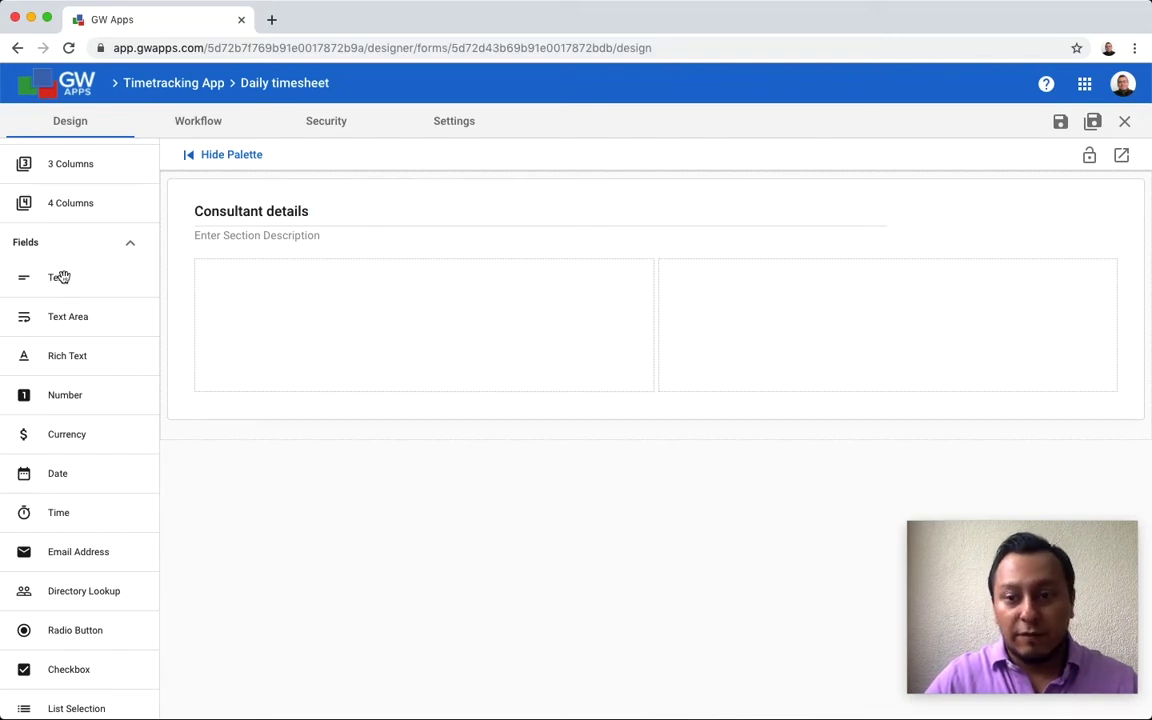
{"action": "left_click_drag", "start_coordinate": [62, 277], "coordinate": [288, 285]}
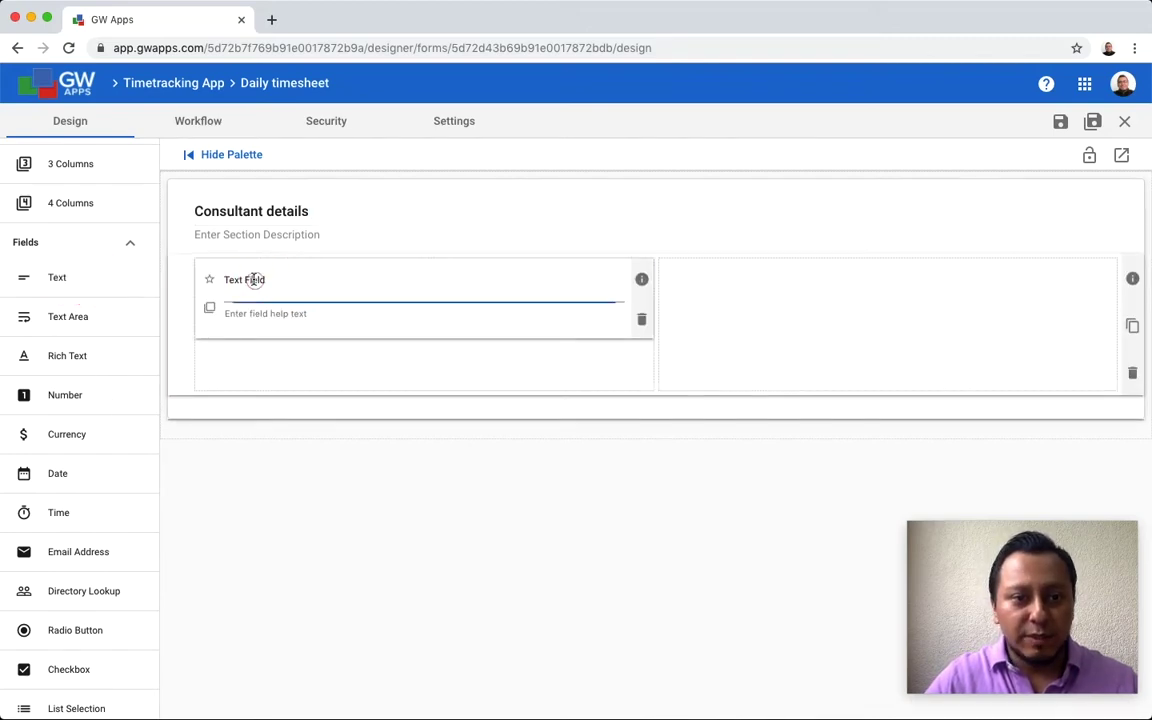
{"action": "triple_click", "coordinate": [255, 280]}
{"action": "type", "text": "Name"}
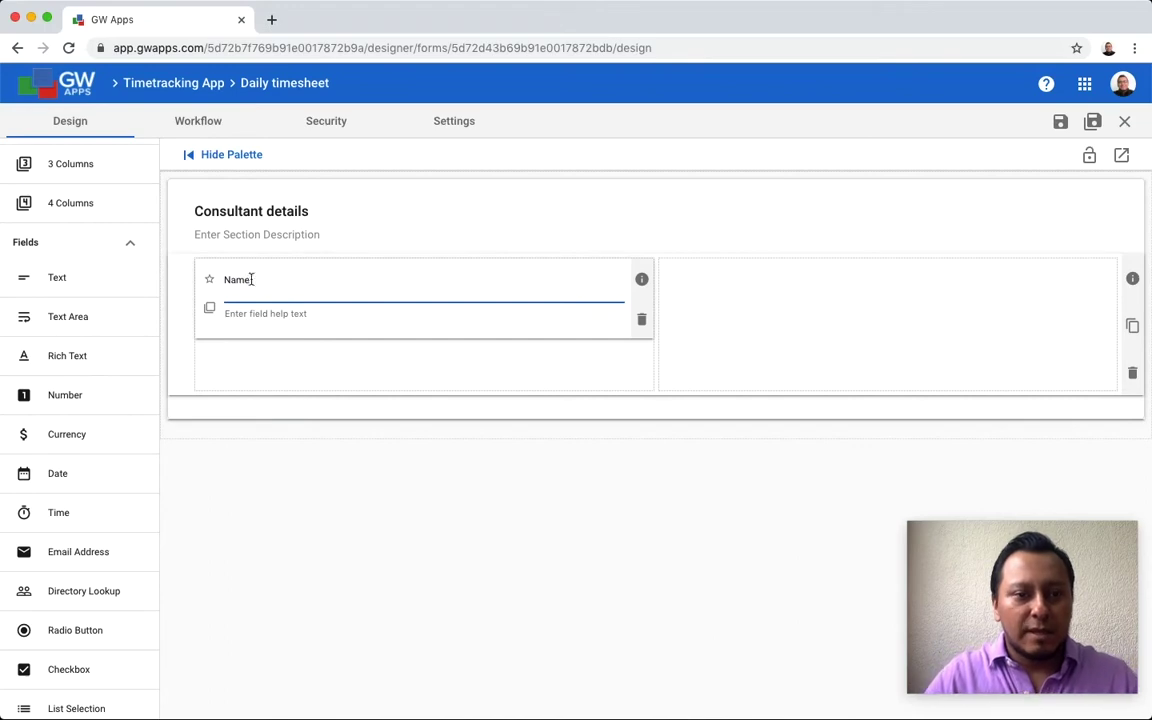
- Add a date field labelled "Activity Date" to the second column of the Consultant details section
{"action": "scroll", "coordinate": [121, 425], "scroll_direction": "down", "scroll_amount": 2}
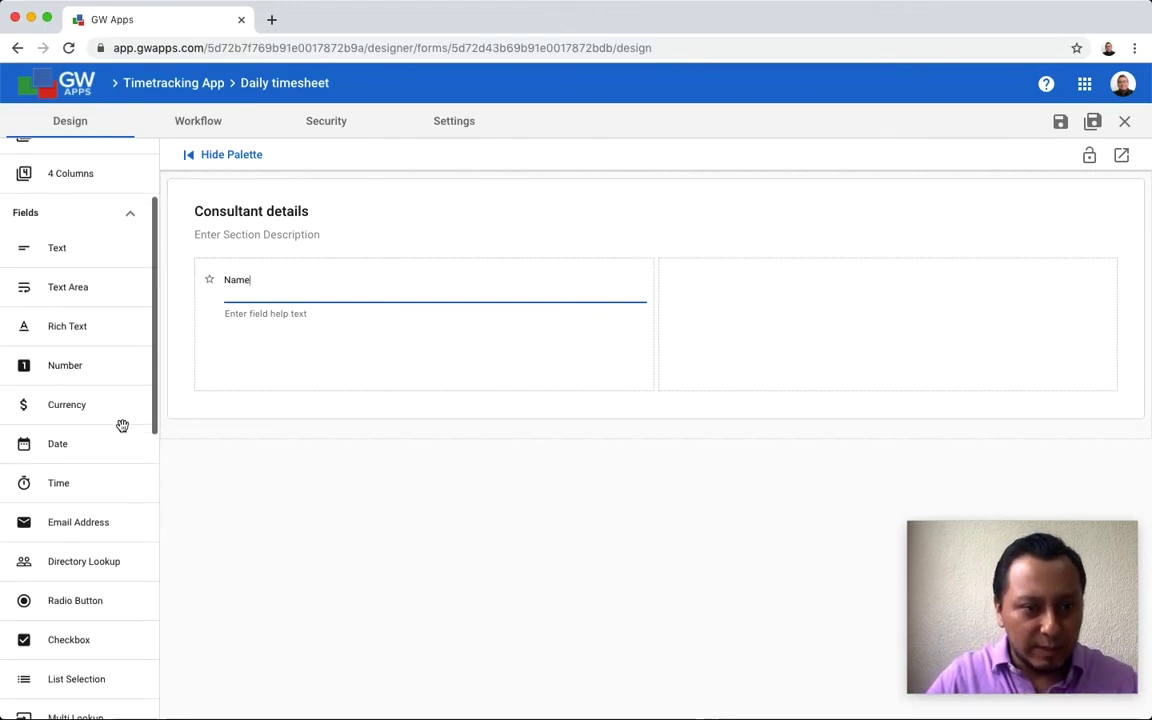
{"action": "left_click_drag", "start_coordinate": [96, 433], "coordinate": [723, 290]}
{"action": "double_click", "coordinate": [724, 283]}
{"action": "key", "text": "BackSpace"}
{"action": "key", "text": "BackSpace"}
{"action": "key", "text": "BackSpace"}
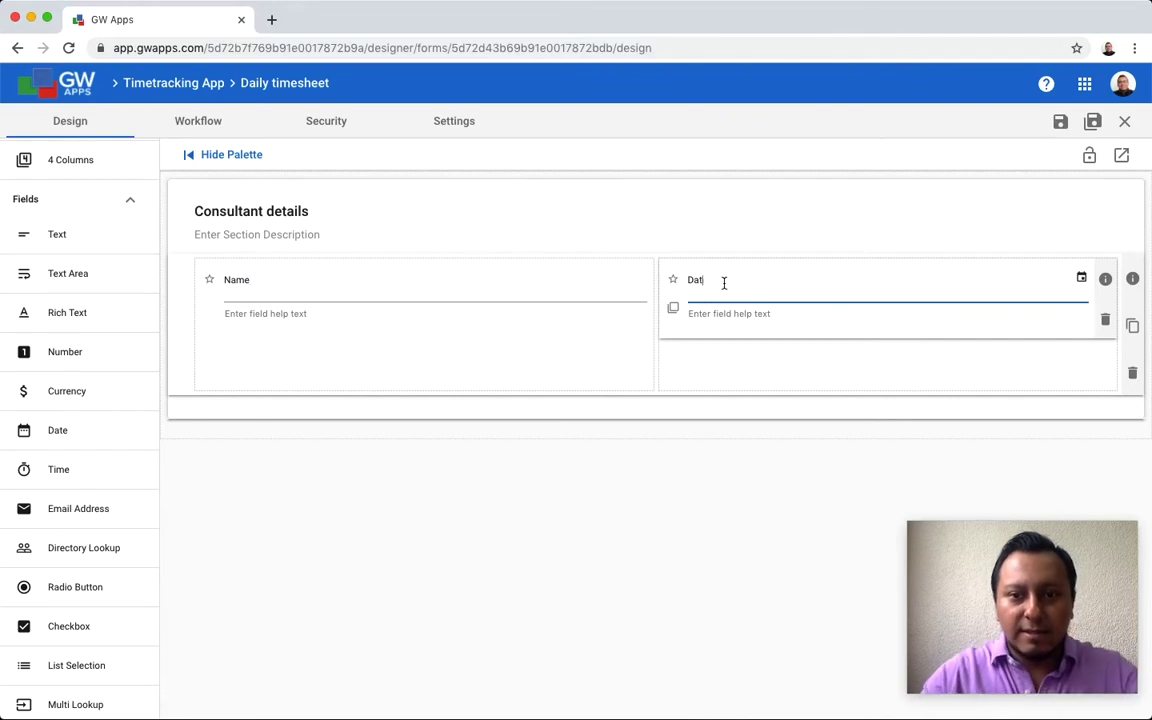
{"action": "type", "text": "Activit"}
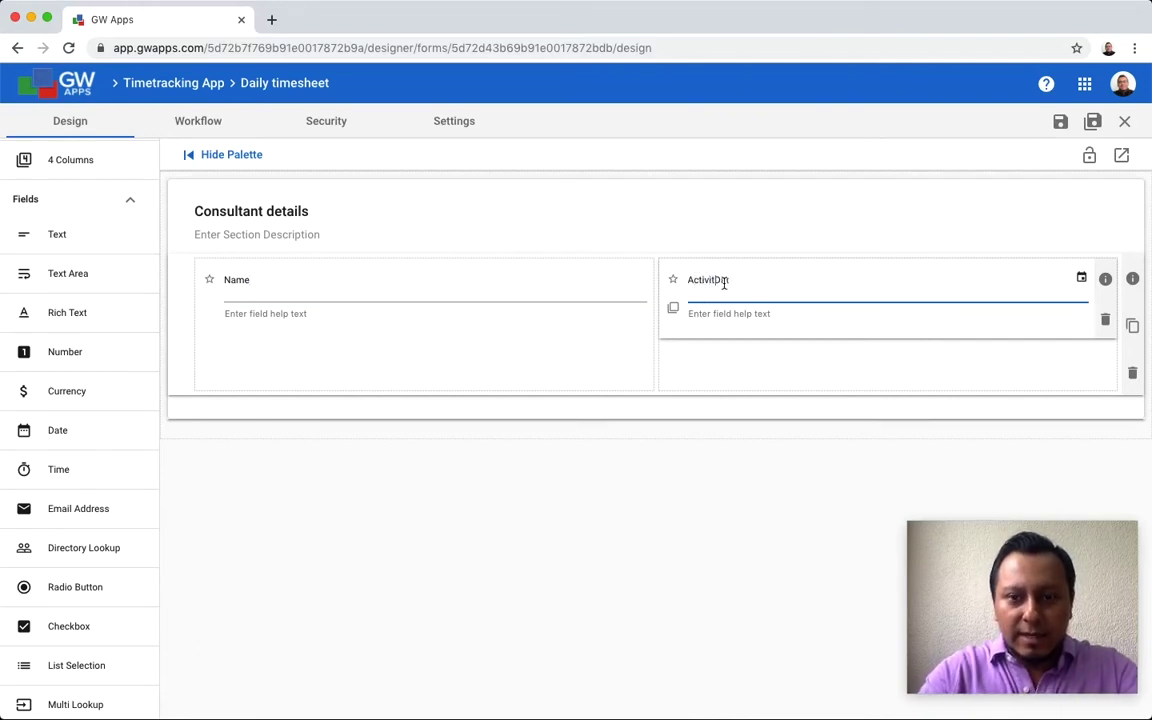
{"action": "type", "text": "y Dat"}
{"action": "key", "text": "End"}
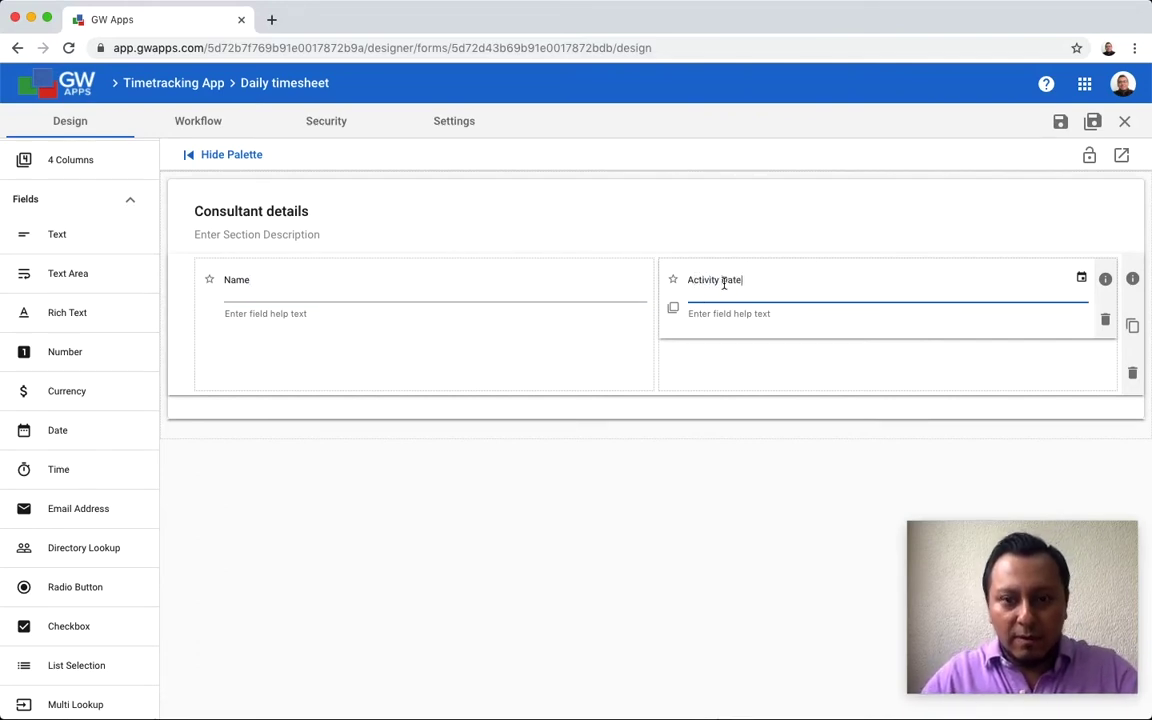
- Add an email address field below the Name field in the Consultant details section
{"action": "scroll", "coordinate": [93, 496], "scroll_direction": "down", "scroll_amount": 1}
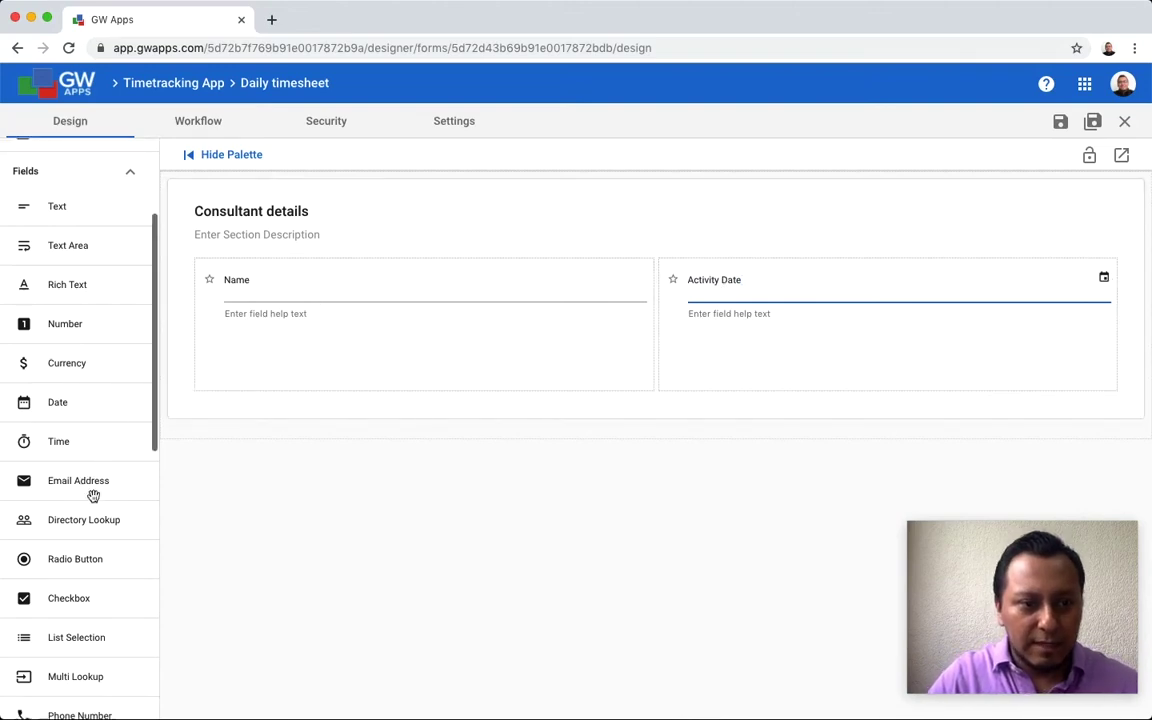
{"action": "scroll", "coordinate": [92, 495], "scroll_direction": "down", "scroll_amount": 2}
{"action": "left_click_drag", "start_coordinate": [69, 432], "coordinate": [332, 375]}
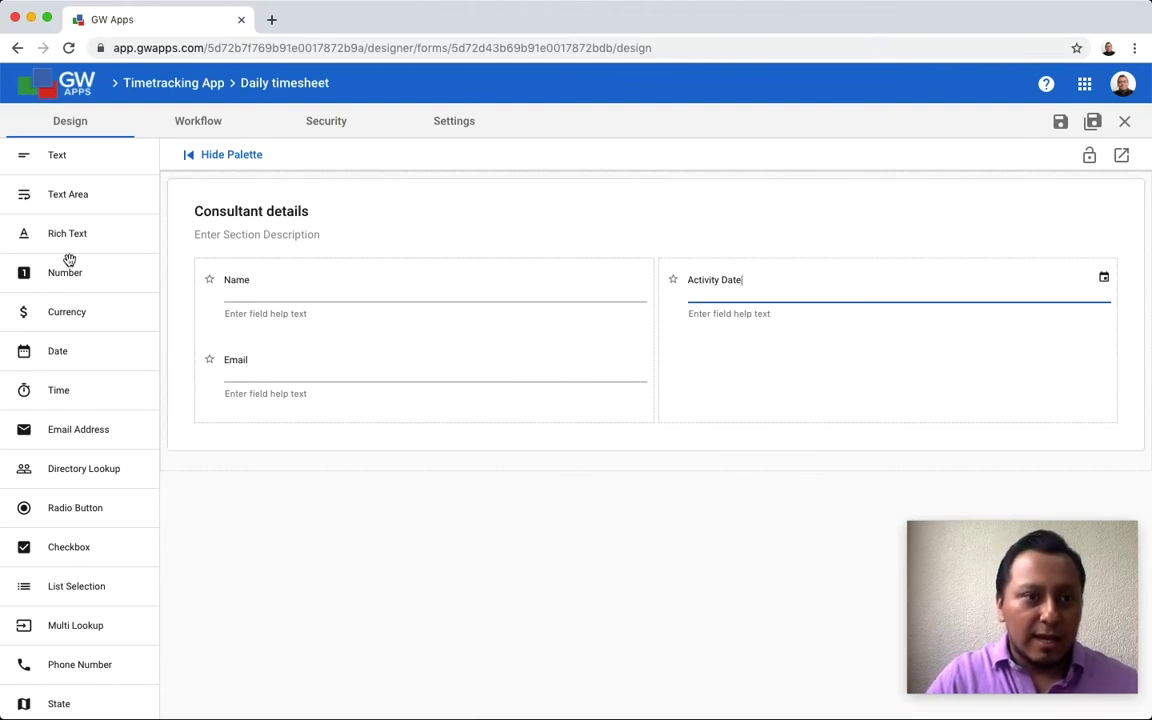
- Add a new section below Consultant details and title it "Activity details"
{"action": "scroll", "coordinate": [71, 251], "scroll_direction": "up", "scroll_amount": 5}
{"action": "left_click_drag", "start_coordinate": [63, 192], "coordinate": [321, 457]}
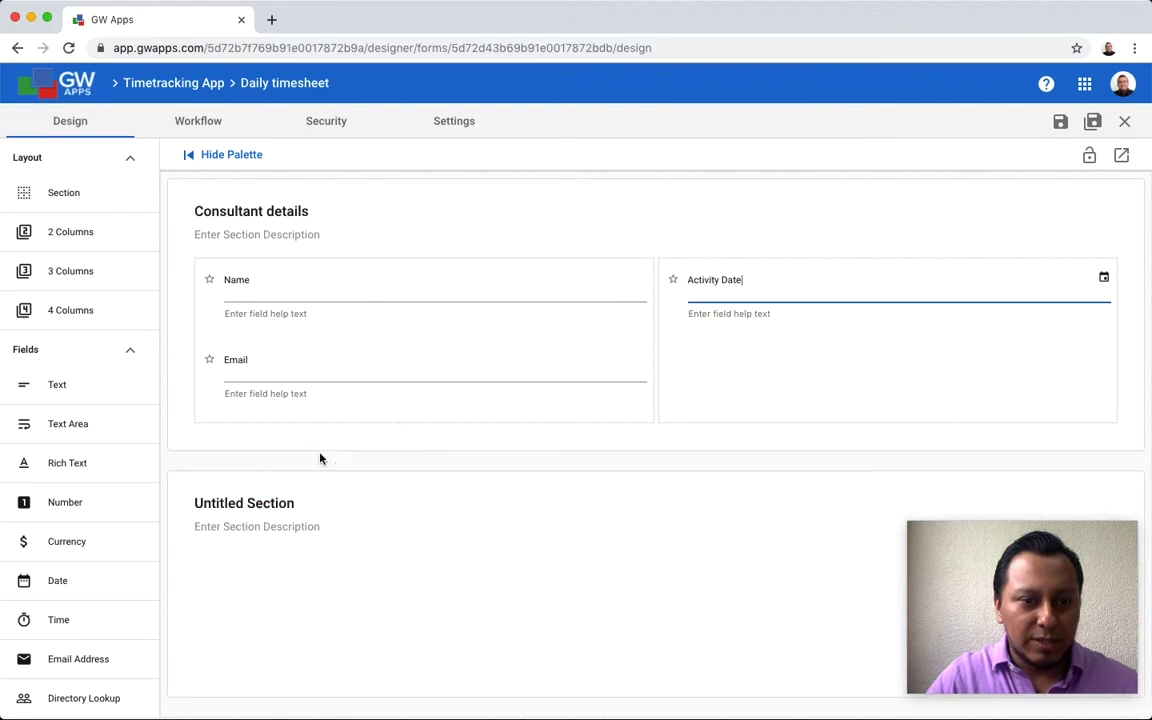
{"action": "triple_click", "coordinate": [232, 503]}
{"action": "type", "text": "Activi"}
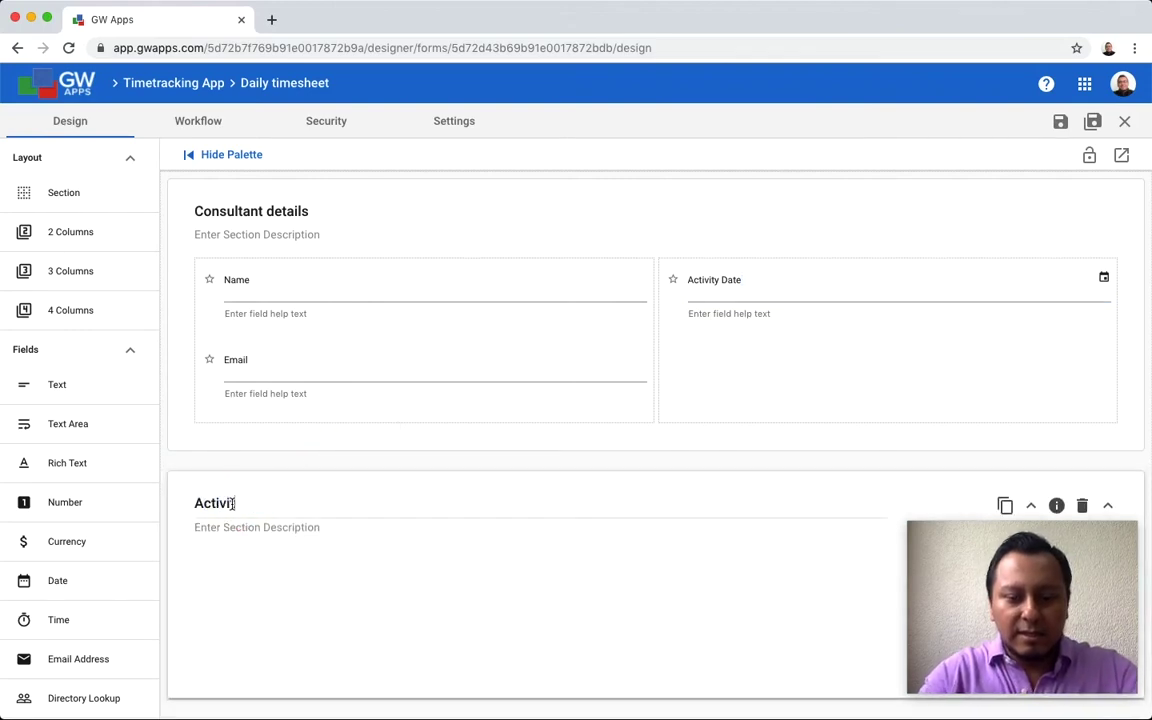
{"action": "type", "text": "ty details"}
- Insert a three-column layout into the Activity details section
{"action": "scroll", "coordinate": [235, 665], "scroll_direction": "down", "scroll_amount": 1}
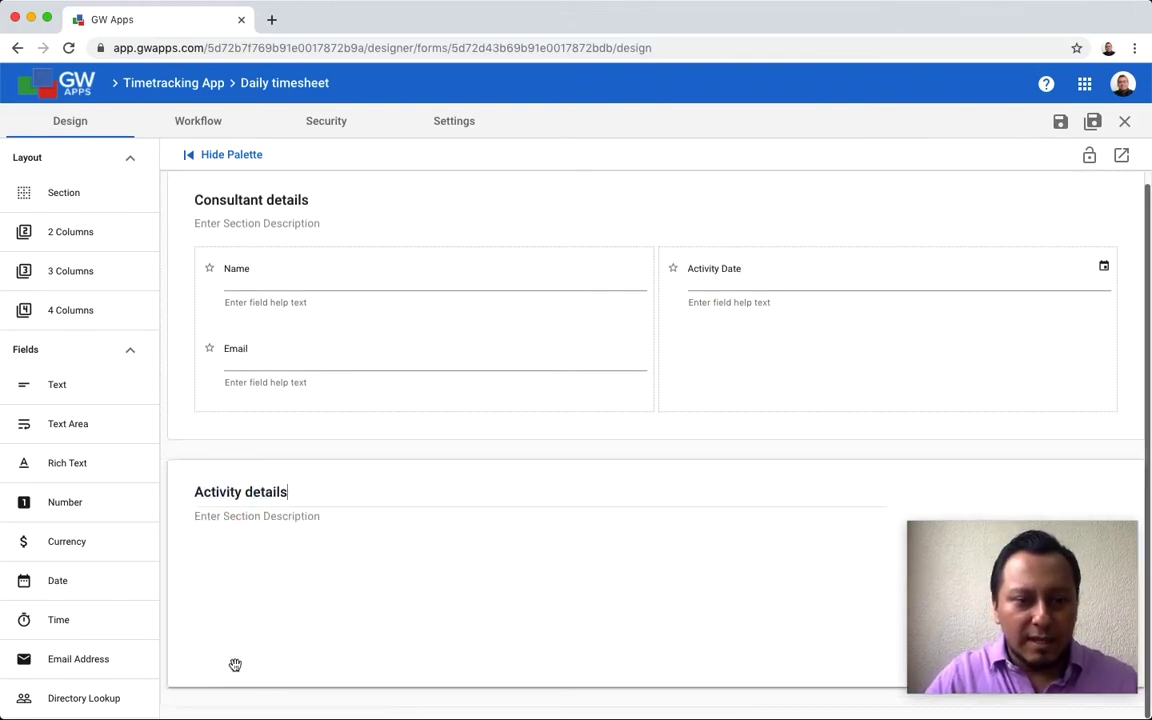
{"action": "scroll", "coordinate": [136, 543], "scroll_direction": "down", "scroll_amount": 1}
{"action": "left_click_drag", "start_coordinate": [74, 218], "coordinate": [414, 571]}
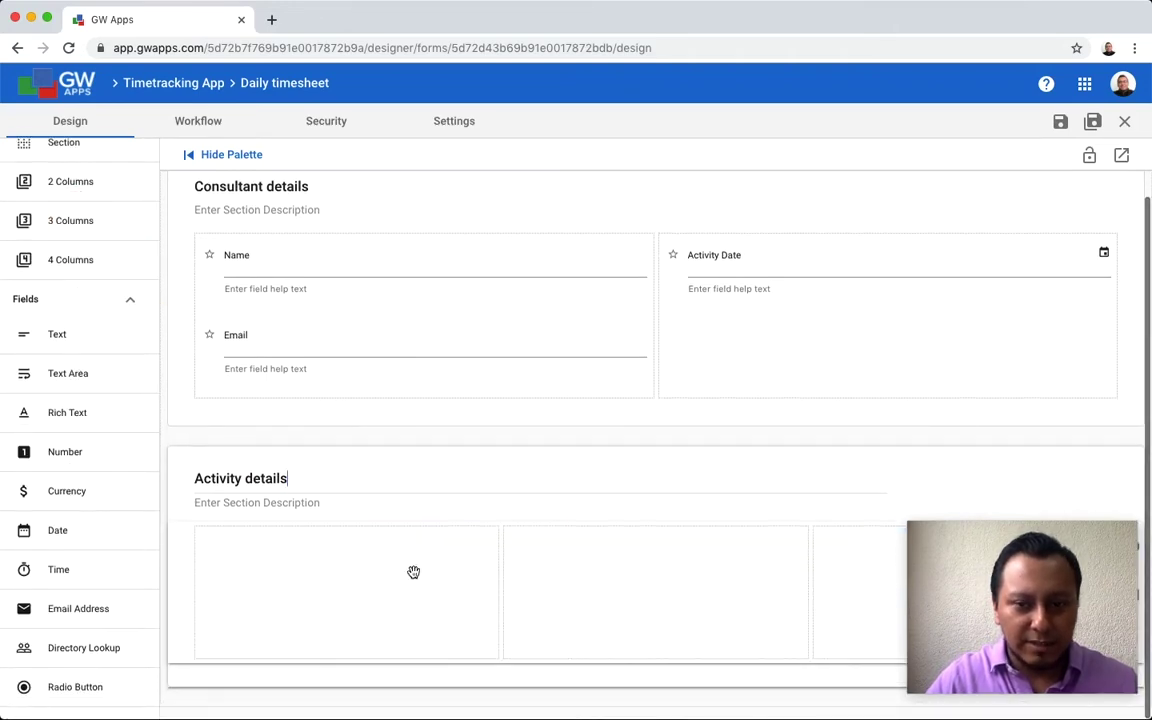
- Add a list selection field labelled "Clients" to the first column of the Activity details section
{"action": "scroll", "coordinate": [62, 509], "scroll_direction": "down", "scroll_amount": 3}
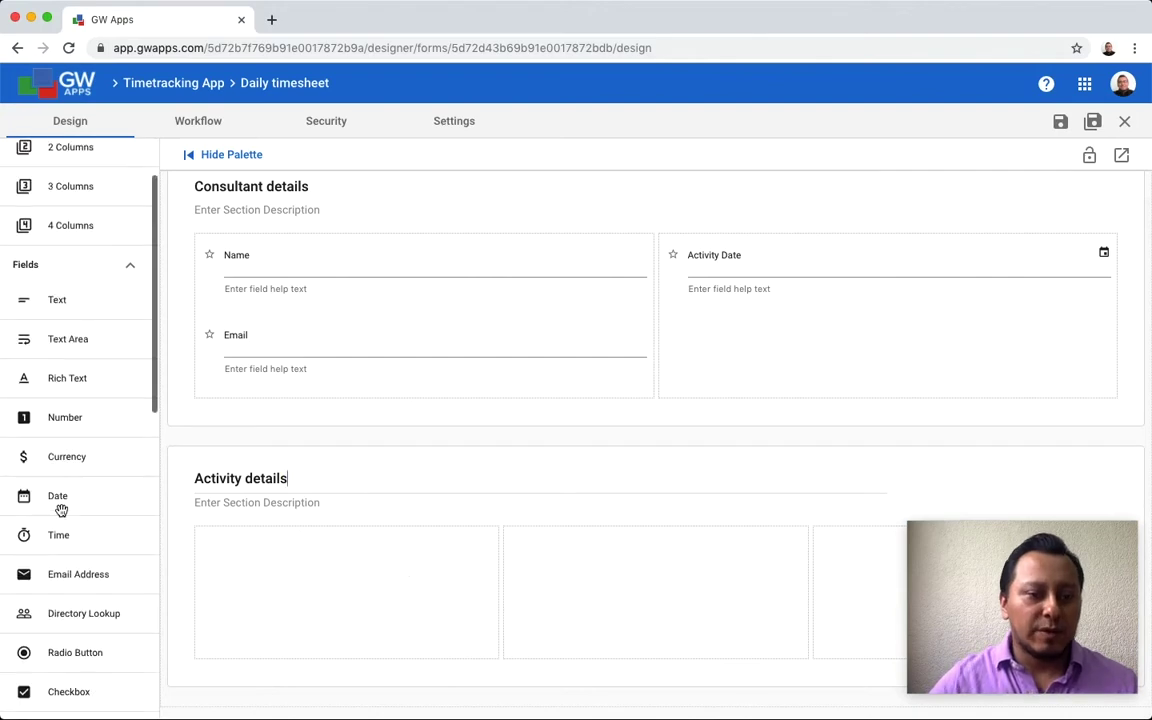
{"action": "scroll", "coordinate": [62, 509], "scroll_direction": "down", "scroll_amount": 2}
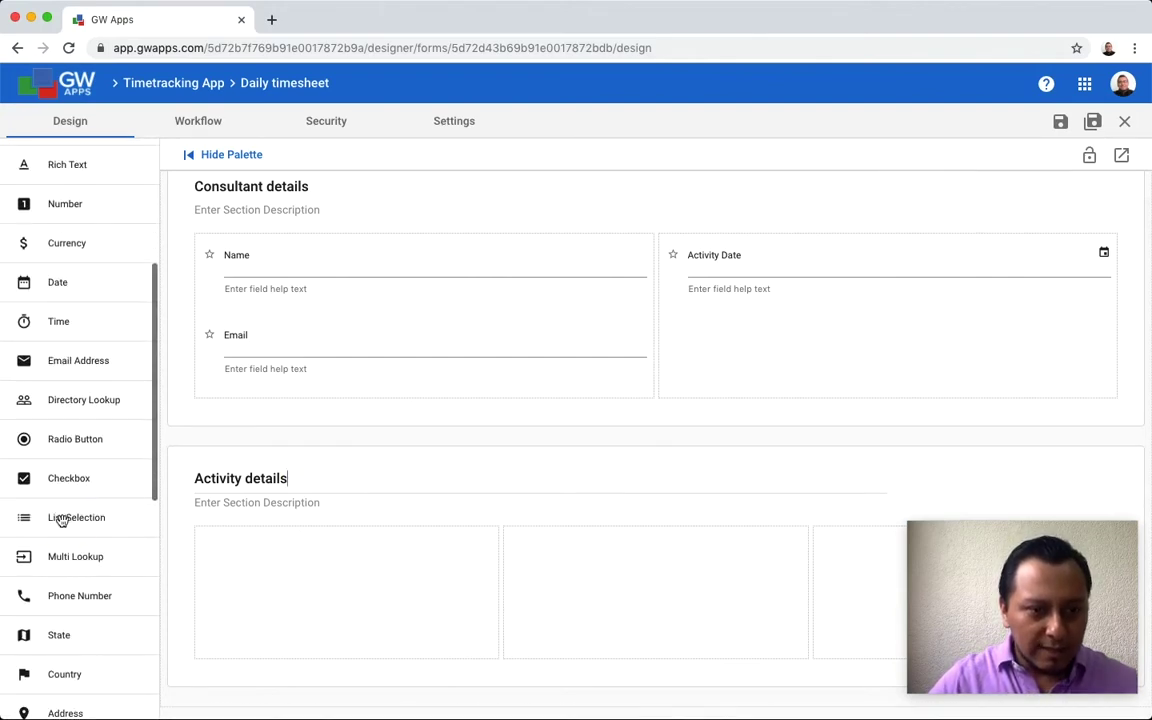
{"action": "left_click_drag", "start_coordinate": [59, 517], "coordinate": [263, 570]}
{"action": "triple_click", "coordinate": [259, 547]}
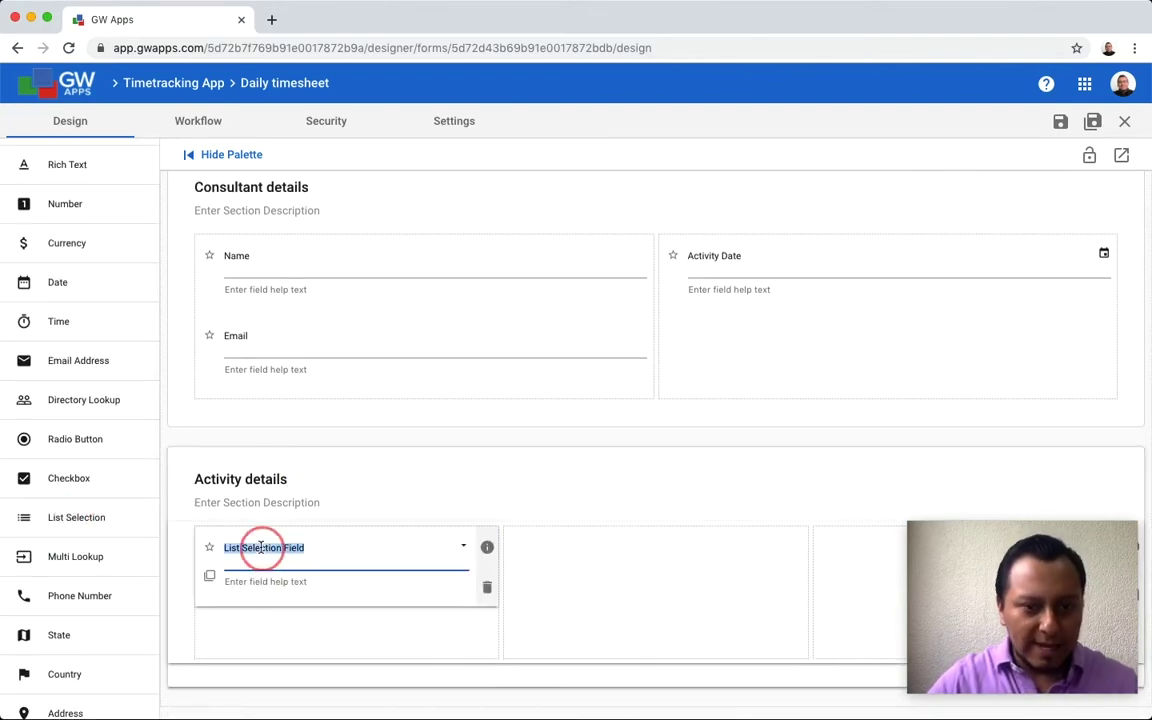
{"action": "type", "text": "Clients"}
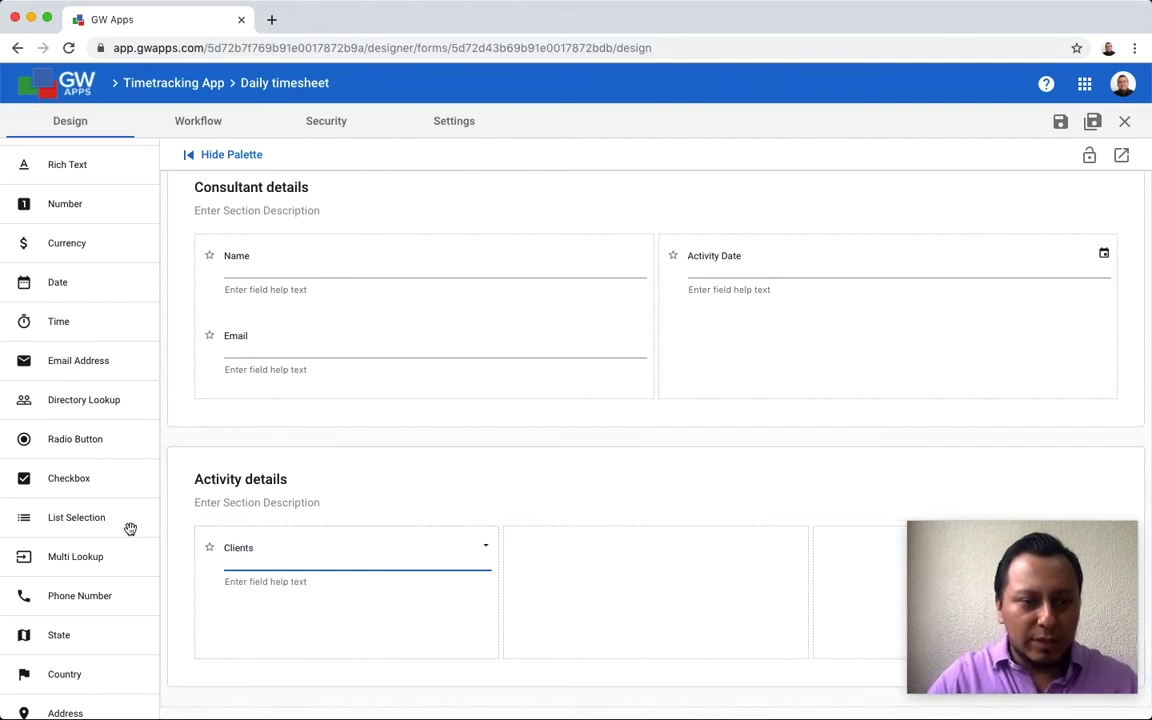
- Add a list selection field labelled "Projects" to the second column of the Activity details section
{"action": "left_click_drag", "start_coordinate": [76, 517], "coordinate": [615, 578]}
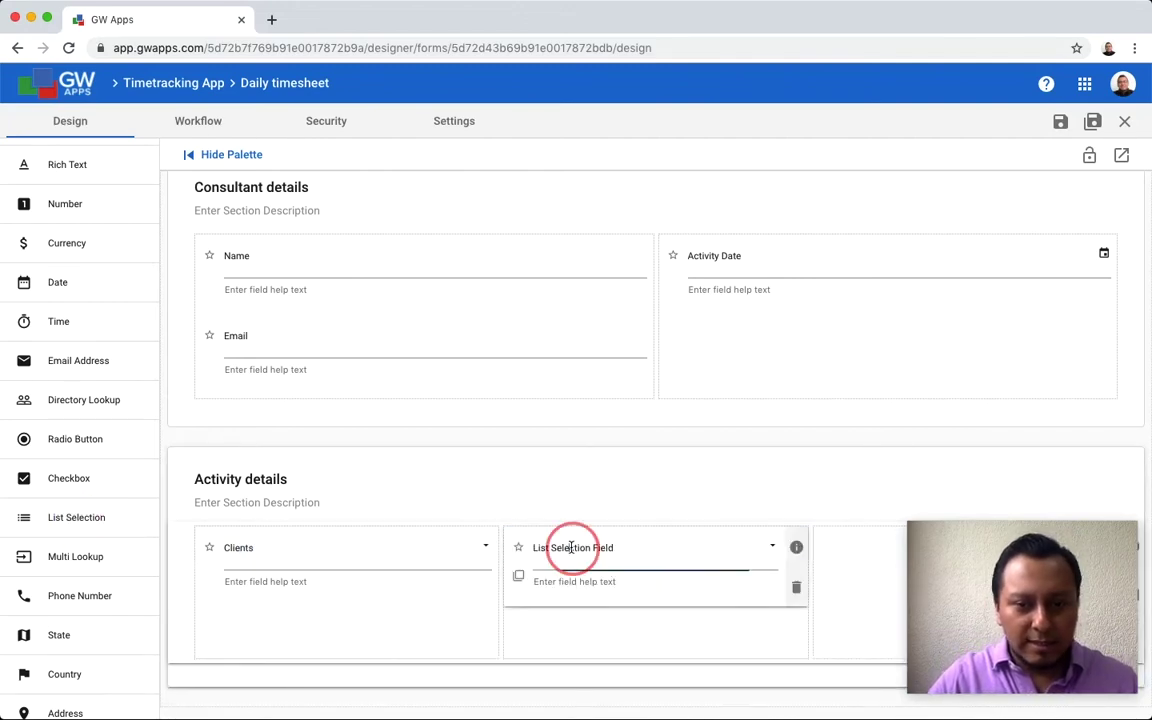
{"action": "triple_click", "coordinate": [571, 547]}
{"action": "type", "text": "Projects"}
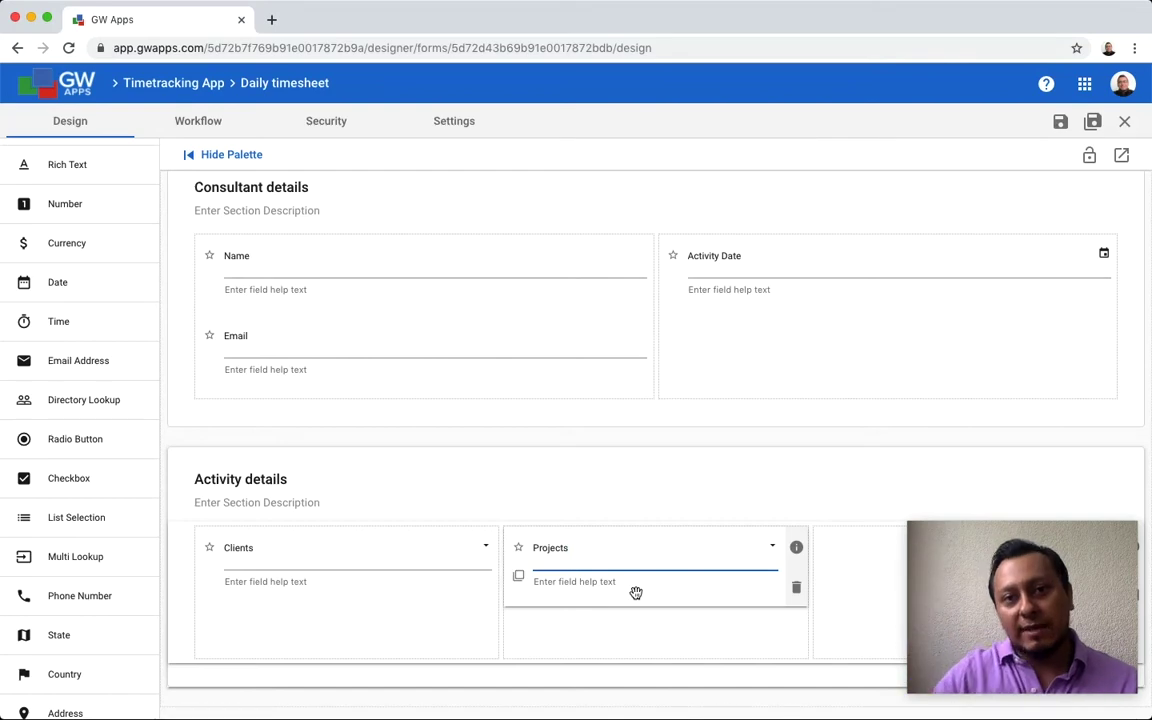
- Add a number field labelled "Number of hours" to the third column of the Activity details section
{"action": "scroll", "coordinate": [72, 553], "scroll_direction": "down", "scroll_amount": 2}
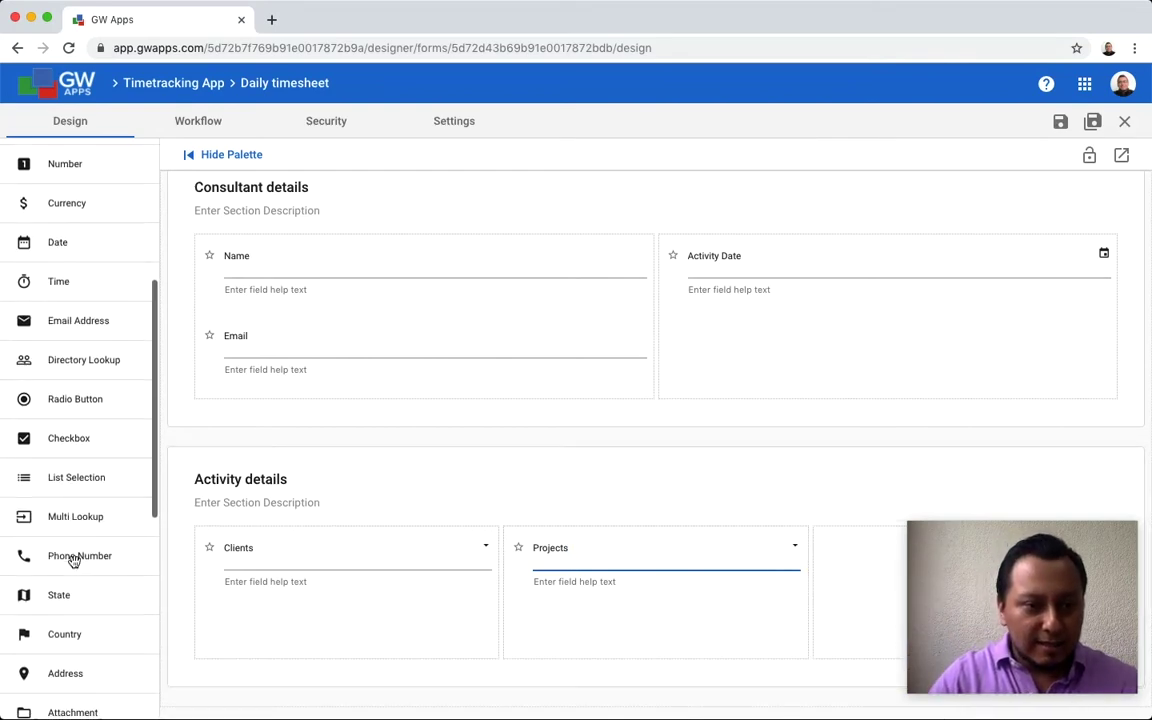
{"action": "scroll", "coordinate": [74, 560], "scroll_direction": "up", "scroll_amount": 4}
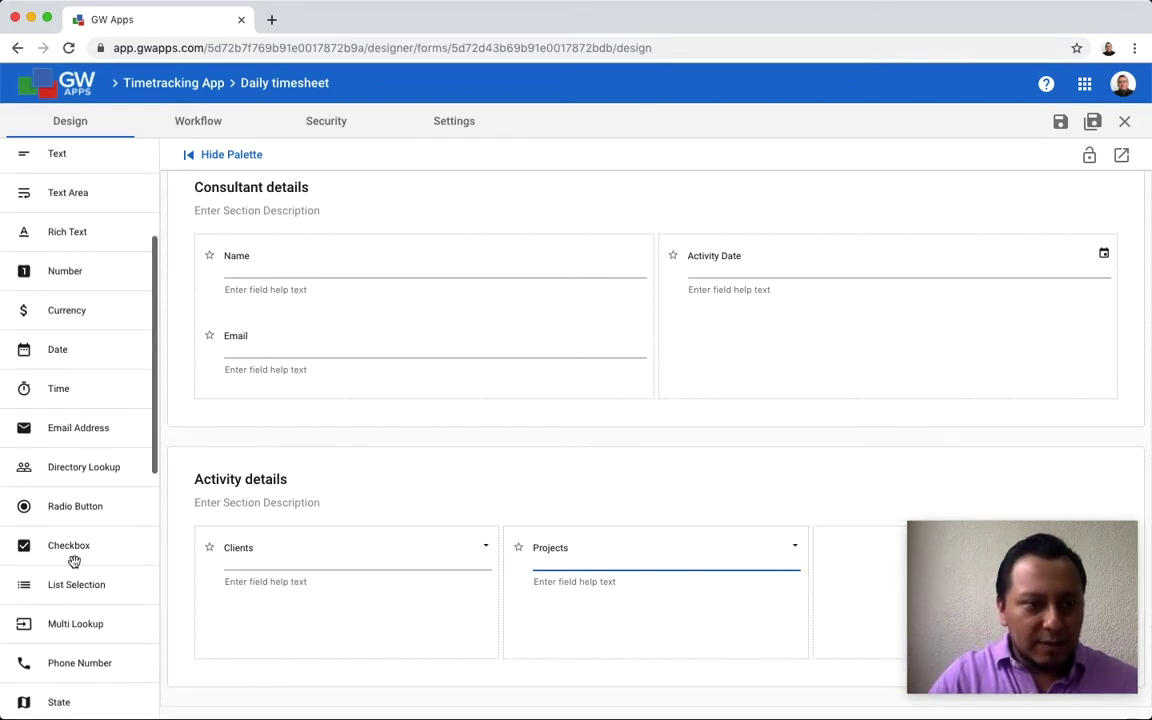
{"action": "left_click_drag", "start_coordinate": [75, 277], "coordinate": [854, 562]}
{"action": "left_click", "coordinate": [862, 548]}
{"action": "type", "text": "Number of hou"}
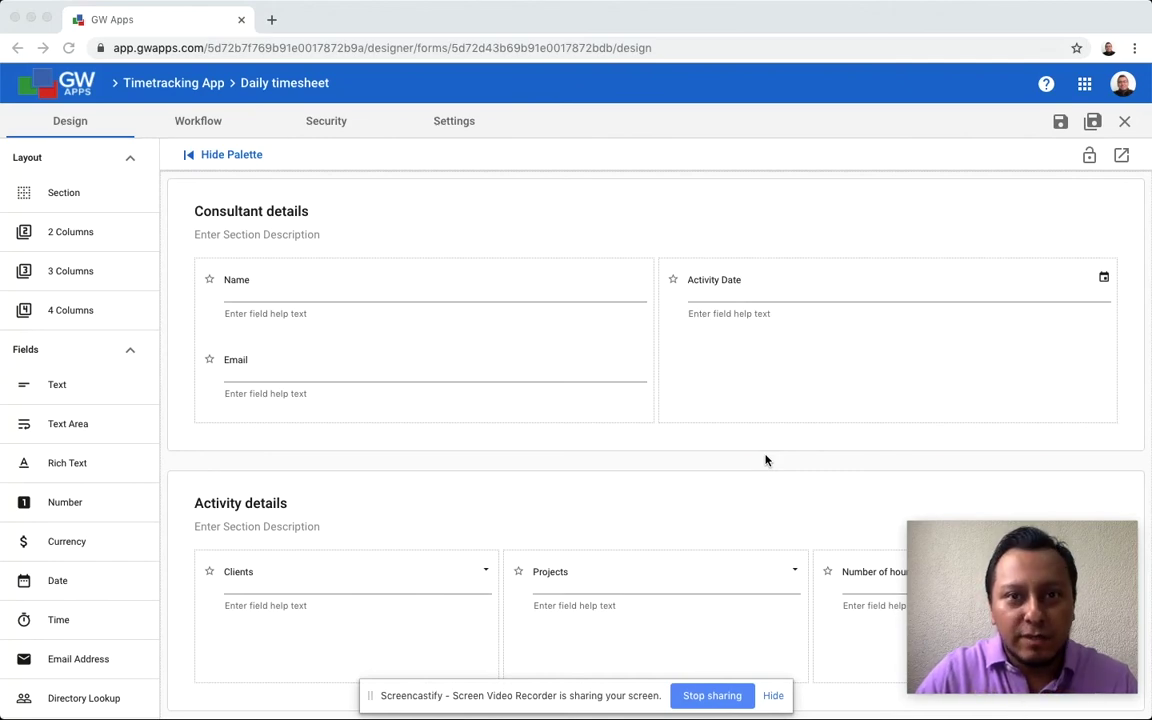
- Create a workflow stage for the form with the stage name "In review" and the status "In review"
{"action": "left_click", "coordinate": [199, 122]}
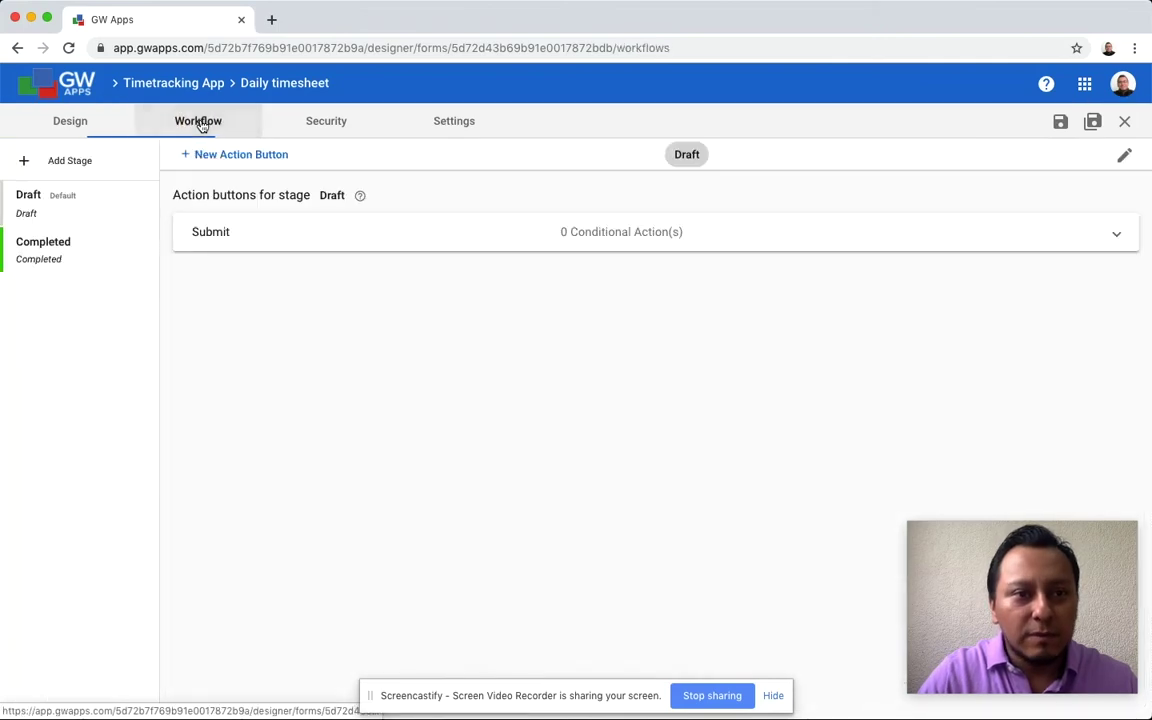
{"action": "left_click", "coordinate": [70, 162]}
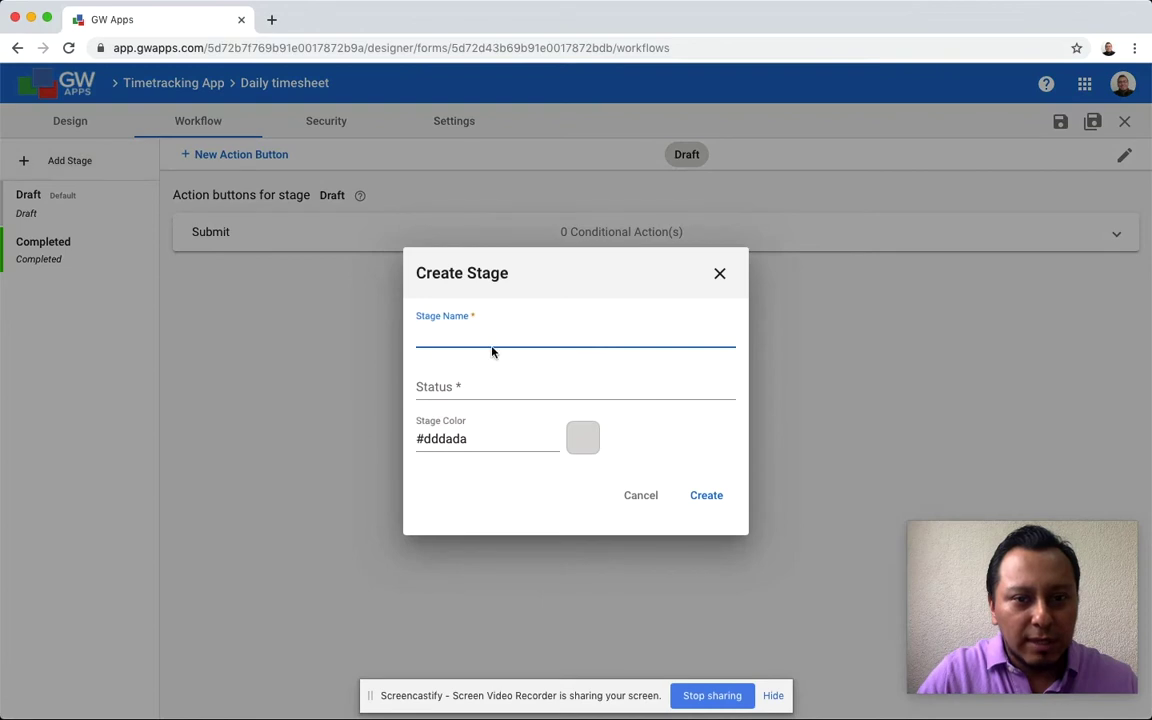
{"action": "type", "text": "I n"}
{"action": "key", "text": "BackSpace"}
{"action": "key", "text": "BackSpace"}
{"action": "type", "text": "n review"}
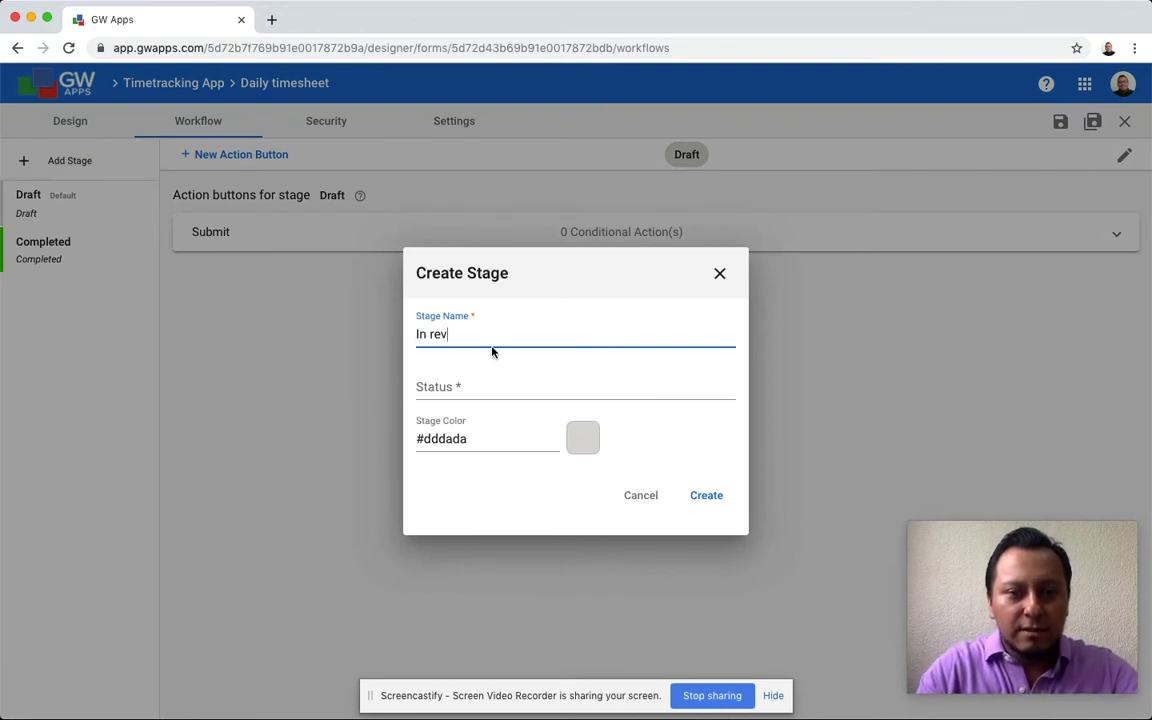
{"action": "left_click", "coordinate": [517, 389]}
{"action": "type", "text": "I"}
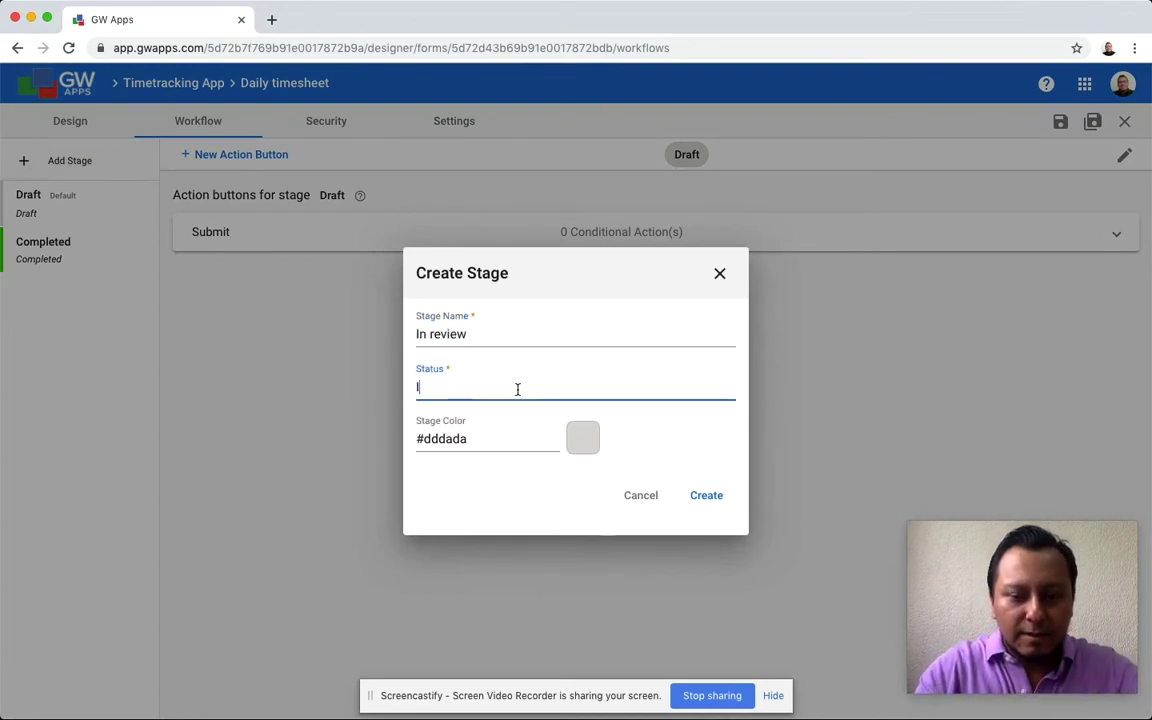
{"action": "type", "text": "n review"}
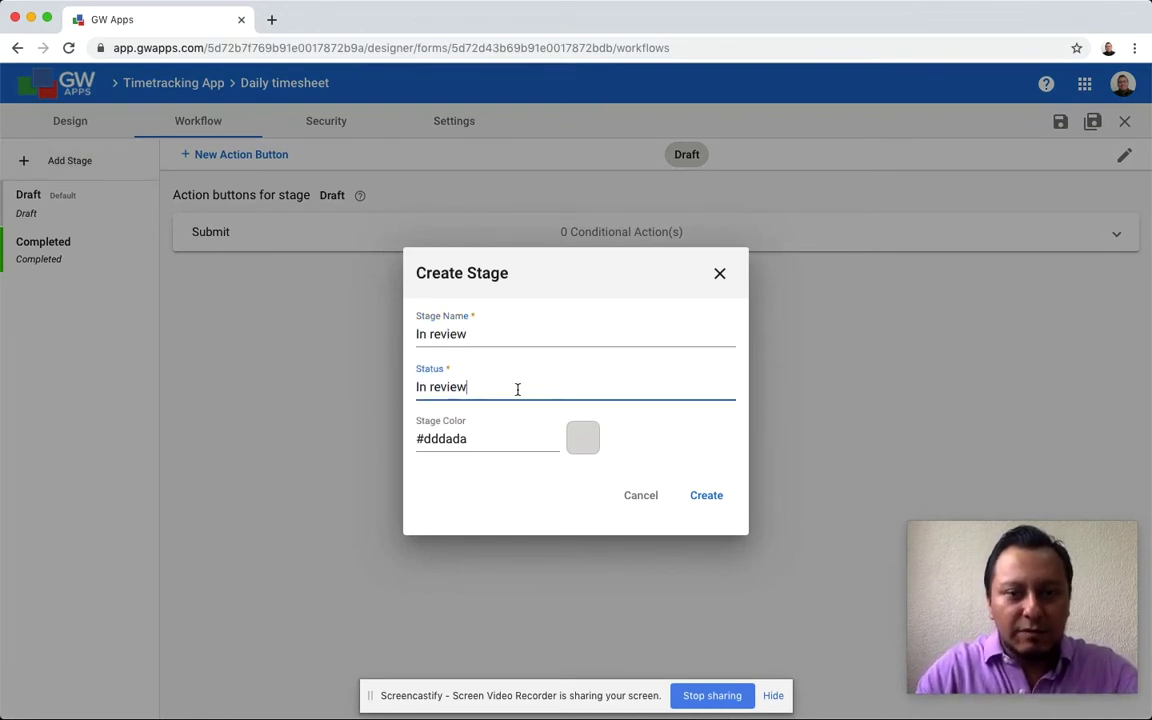
{"action": "left_click", "coordinate": [705, 495]}
- Place the In review stage between Draft and Completed, and open the Draft stage's action buttons
{"action": "left_click_drag", "start_coordinate": [69, 262], "coordinate": [131, 324]}
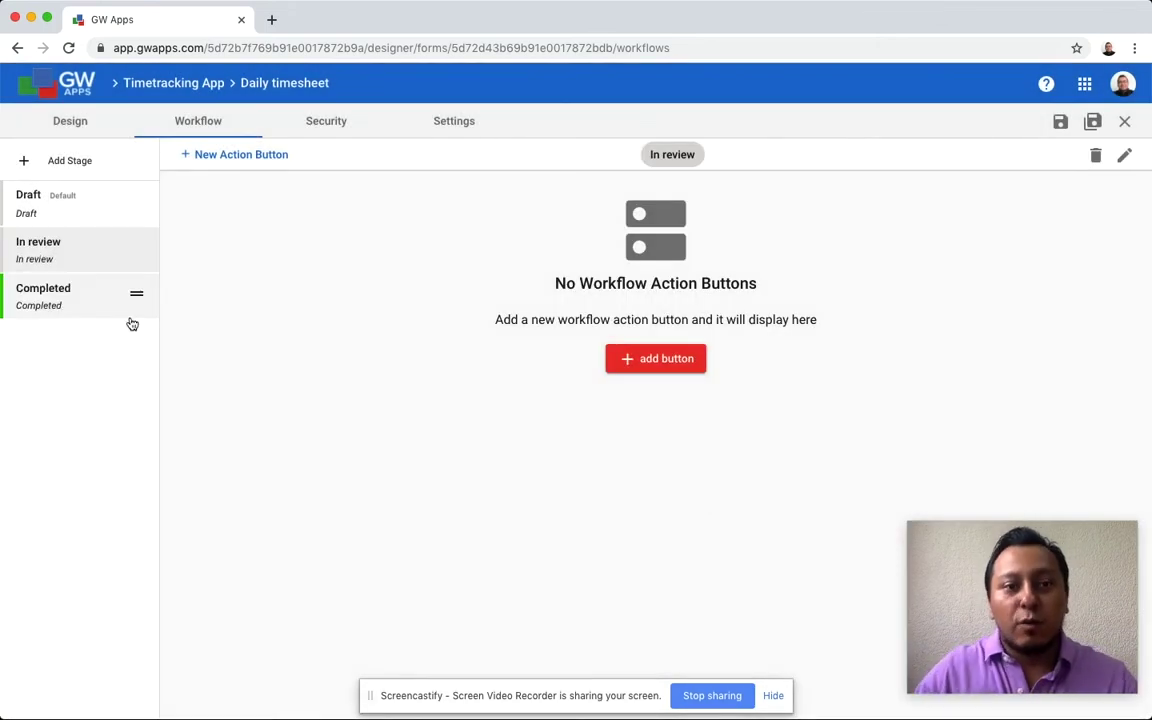
{"action": "left_click", "coordinate": [80, 200]}
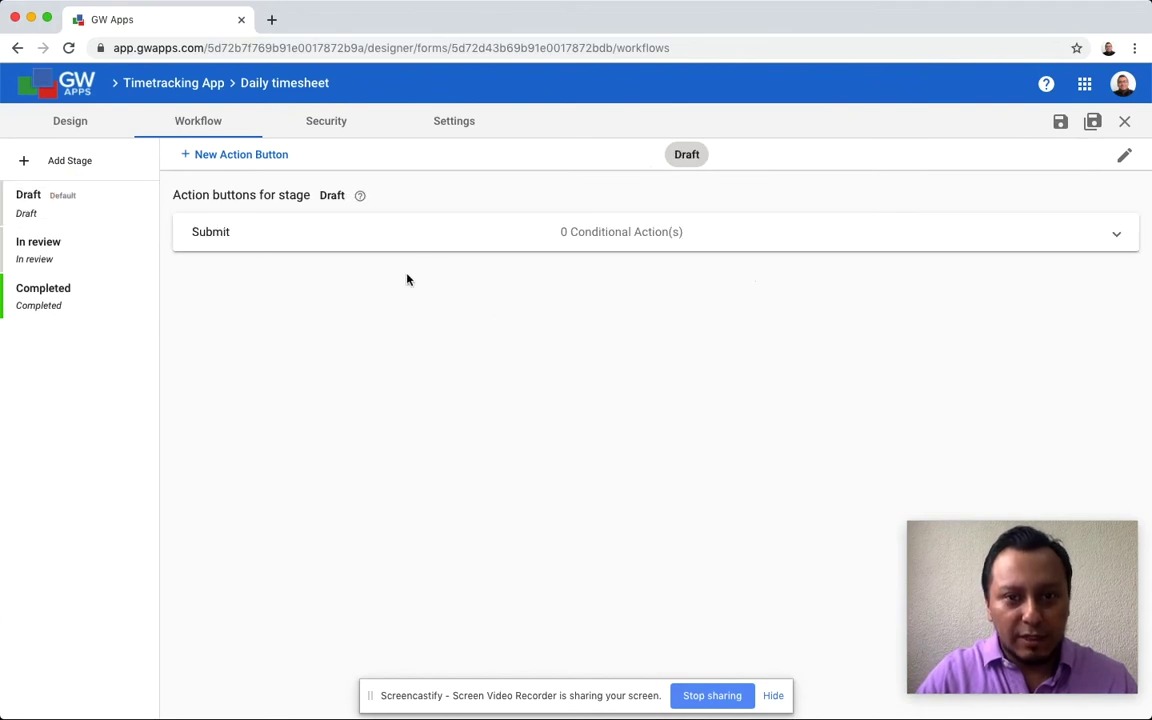
- Make the Draft stage's Submit button change the stage to In review and save the form
{"action": "left_click", "coordinate": [243, 248]}
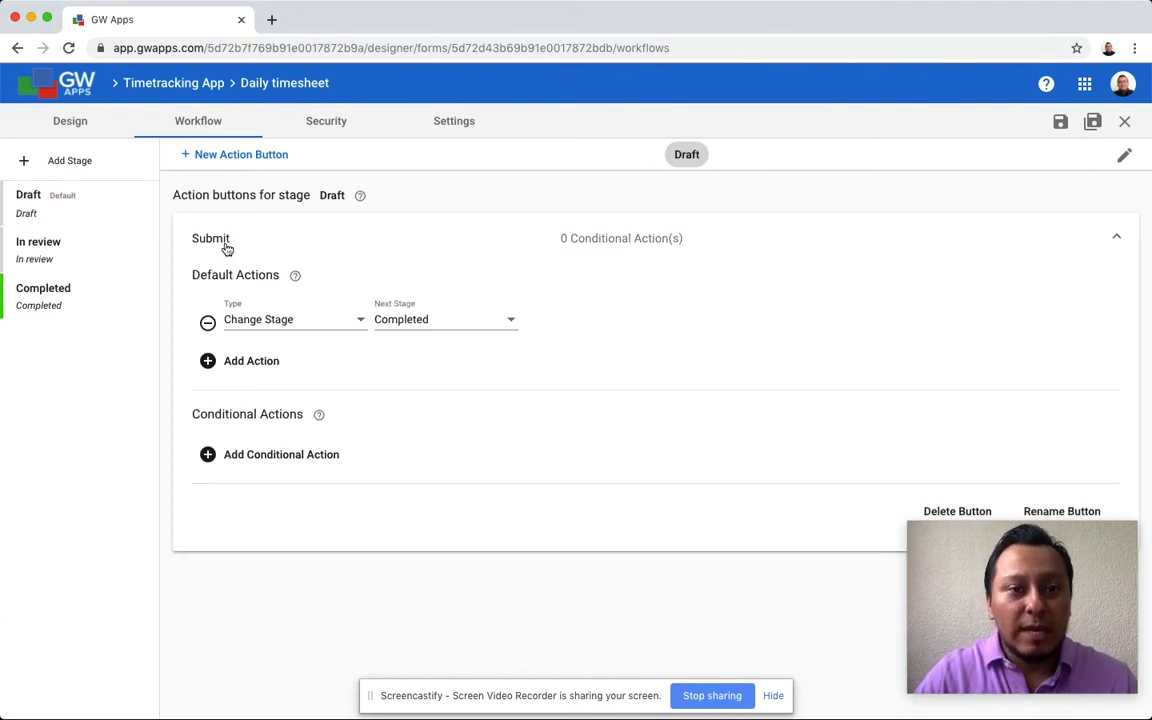
{"action": "left_click", "coordinate": [313, 322]}
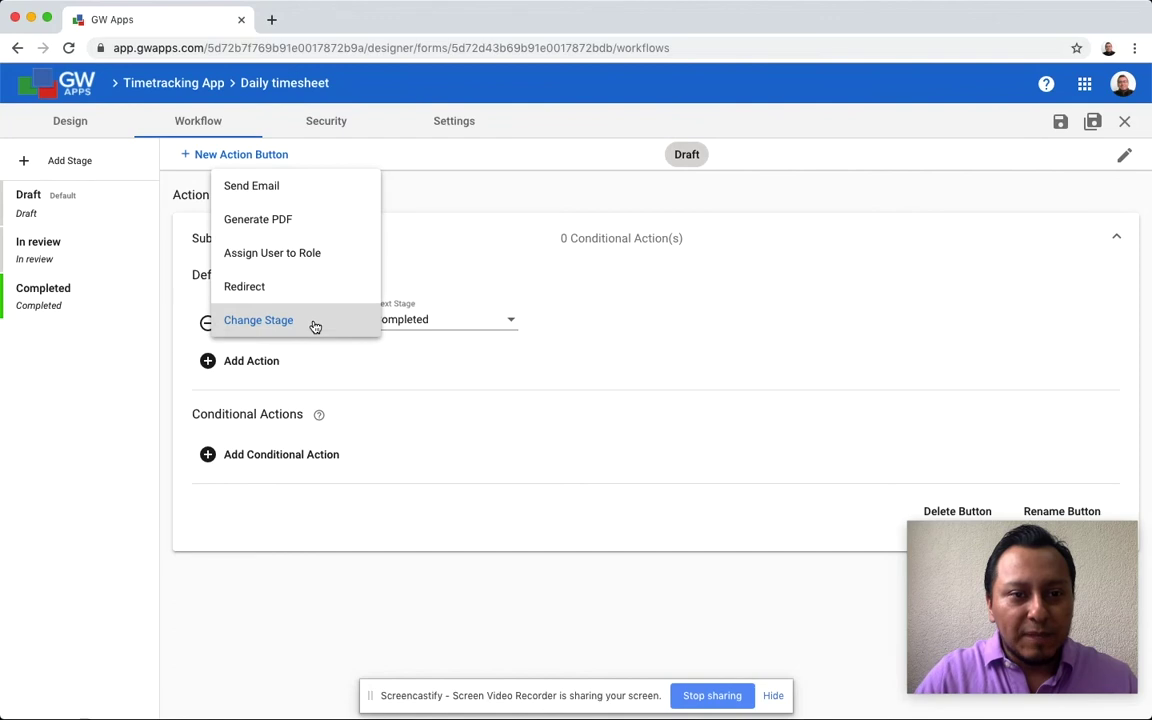
{"action": "left_click", "coordinate": [313, 323]}
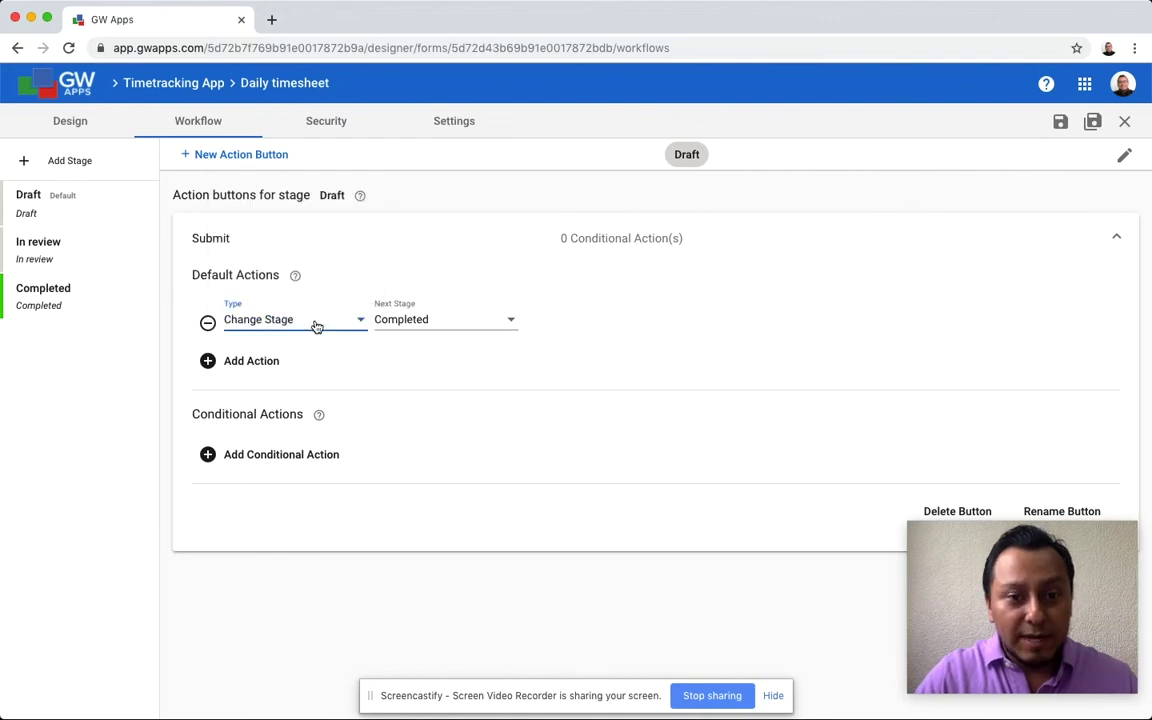
{"action": "left_click", "coordinate": [437, 323]}
{"action": "left_click", "coordinate": [437, 288]}
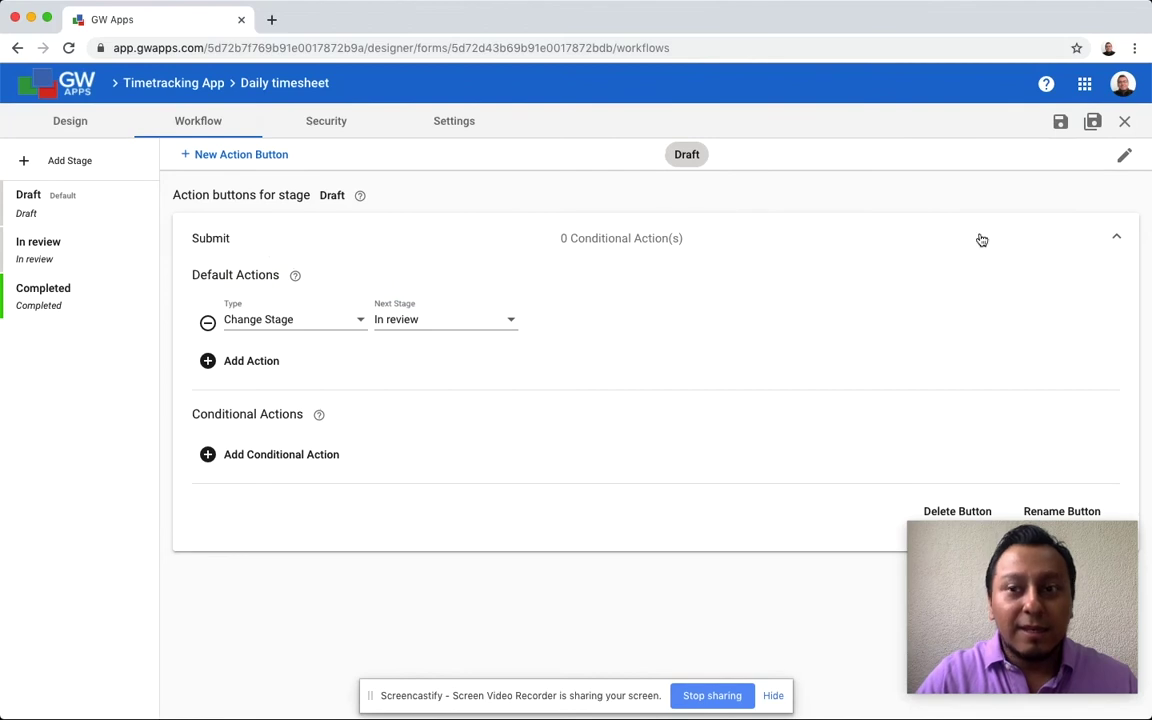
{"action": "left_click", "coordinate": [1060, 121]}
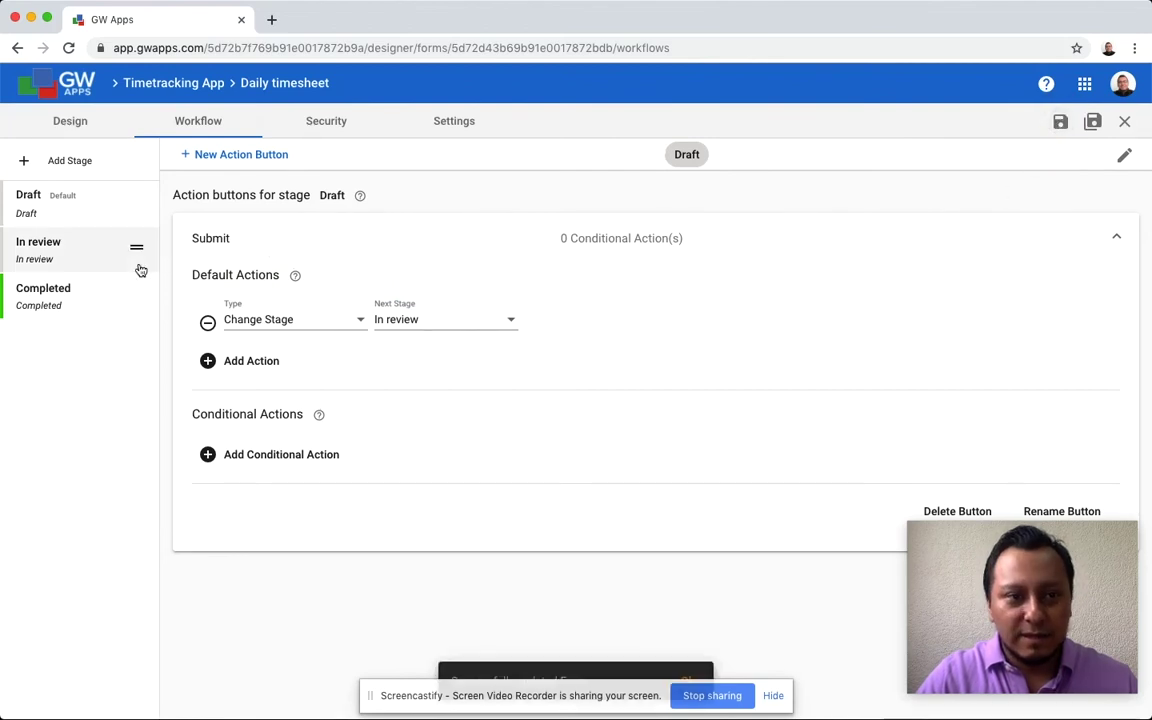
- Create an action button named "Approve" for the In review stage
{"action": "left_click", "coordinate": [73, 253]}
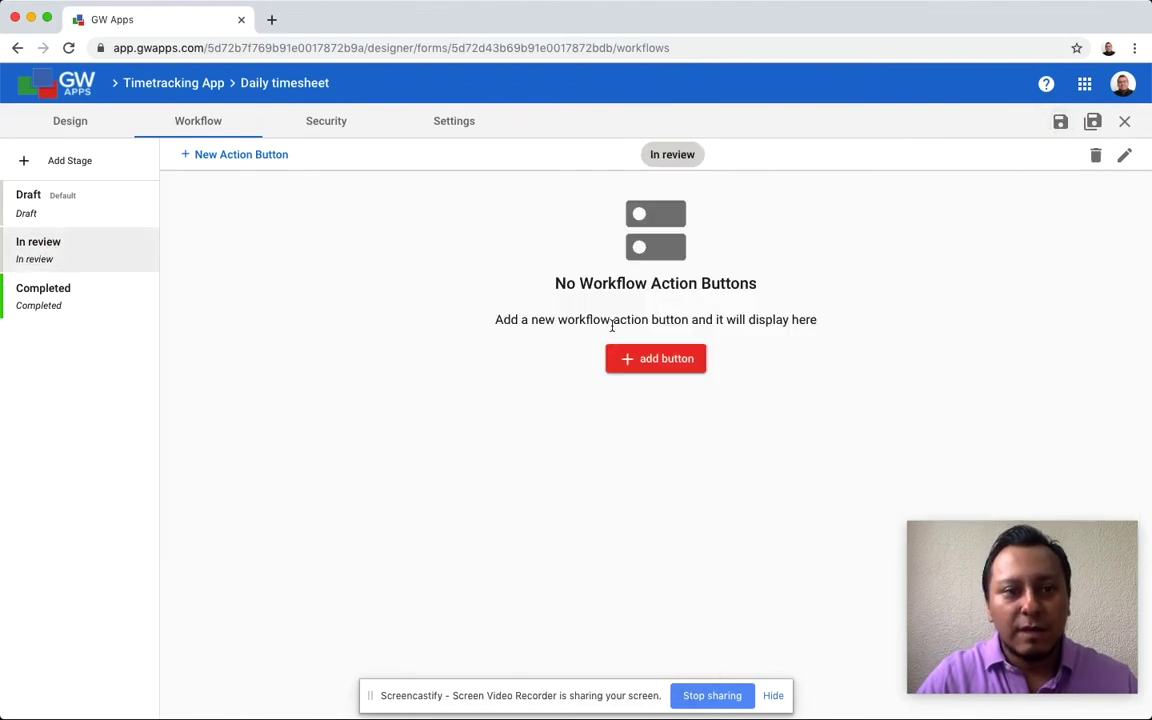
{"action": "left_click", "coordinate": [257, 154]}
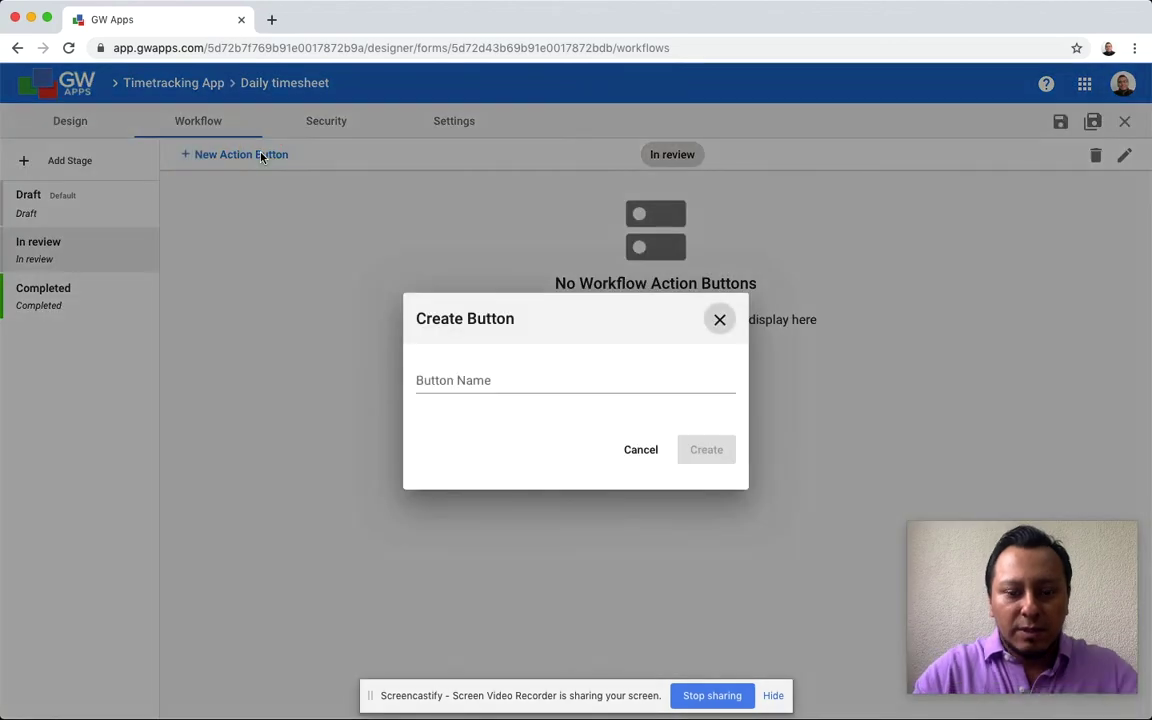
{"action": "left_click", "coordinate": [494, 380]}
{"action": "type", "text": "A"}
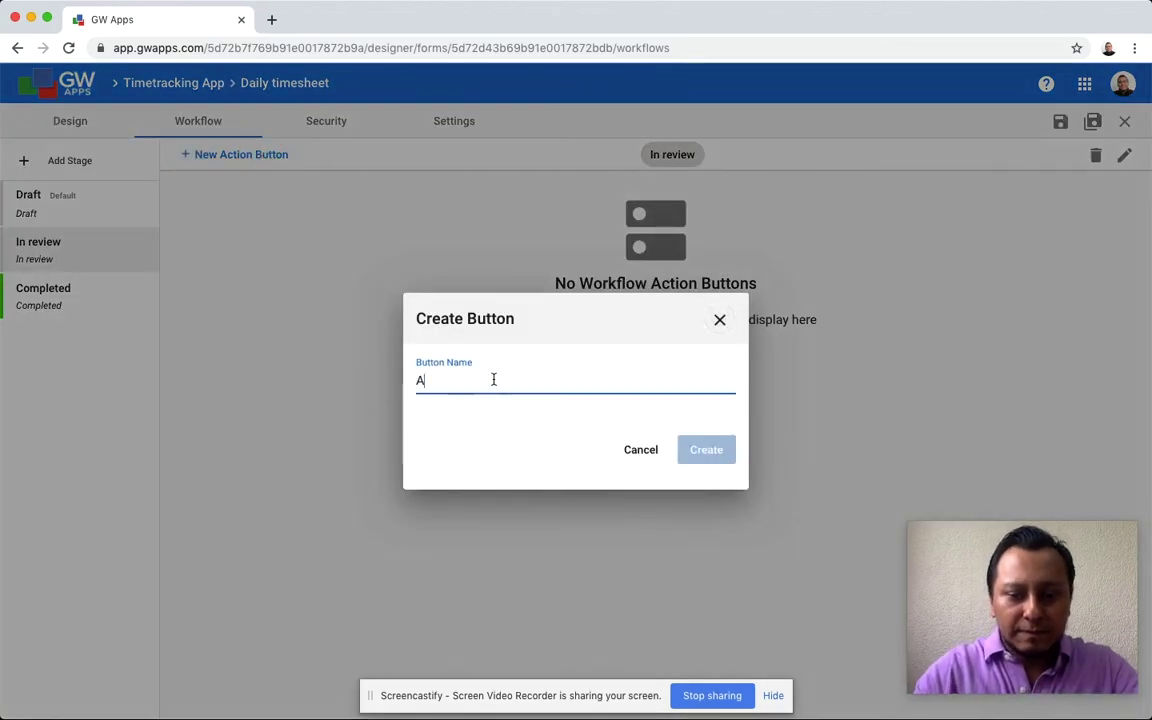
{"action": "type", "text": "pprove"}
{"action": "left_click", "coordinate": [710, 455]}
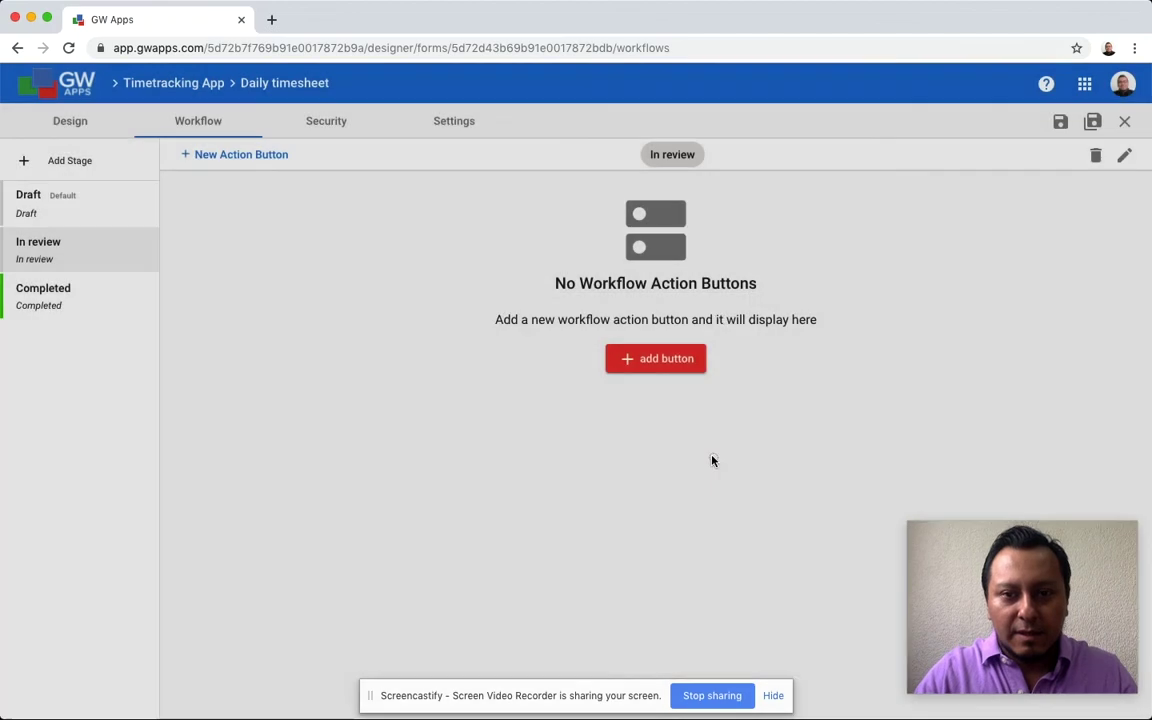
- Set the Approve button's default action to Change Stage with Completed as the next stage, and save the form
{"action": "left_click", "coordinate": [236, 236]}
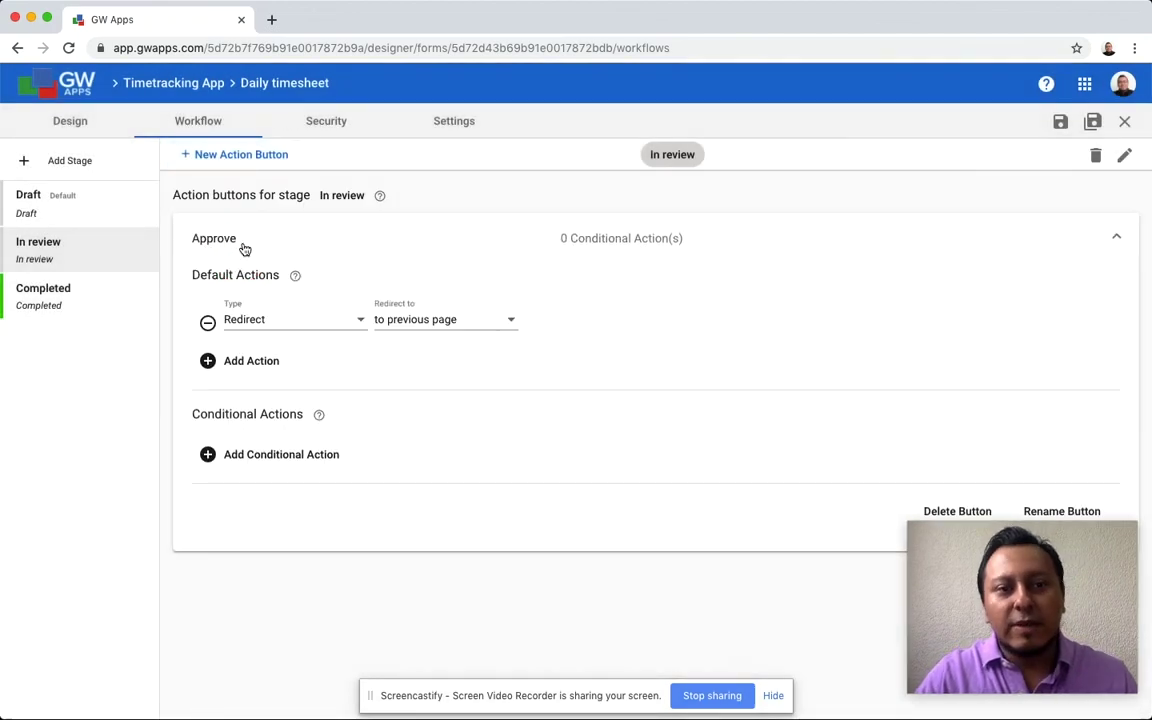
{"action": "left_click", "coordinate": [300, 320]}
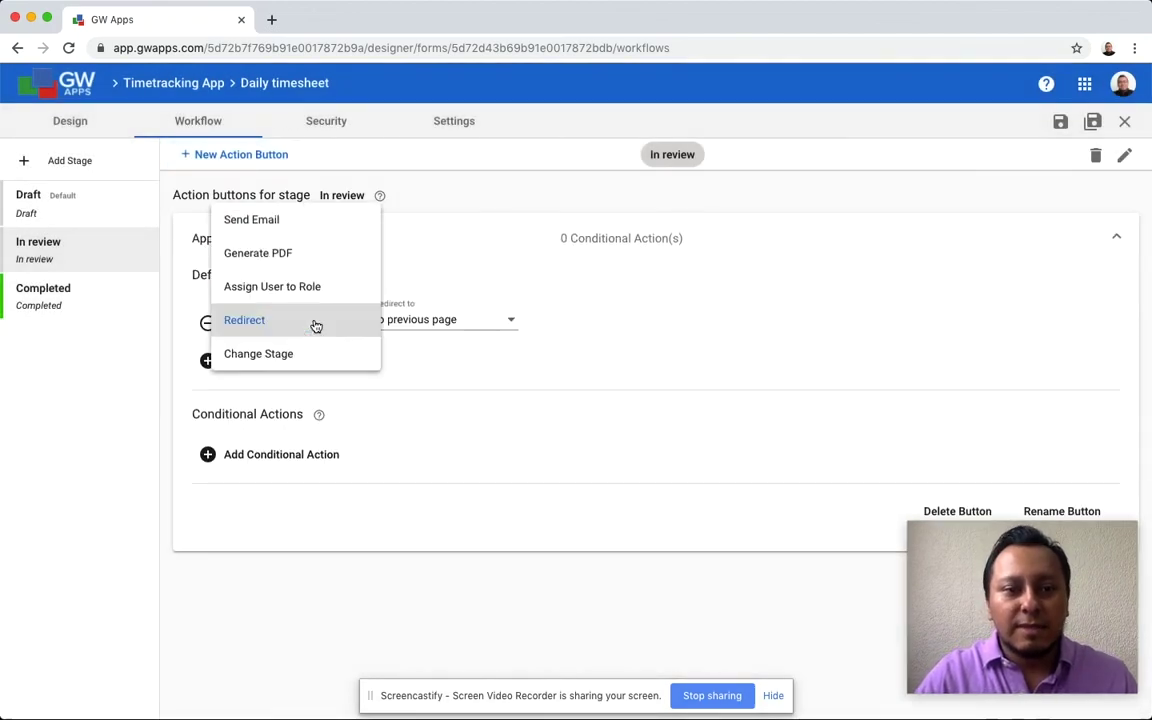
{"action": "left_click", "coordinate": [308, 354]}
{"action": "left_click", "coordinate": [455, 321]}
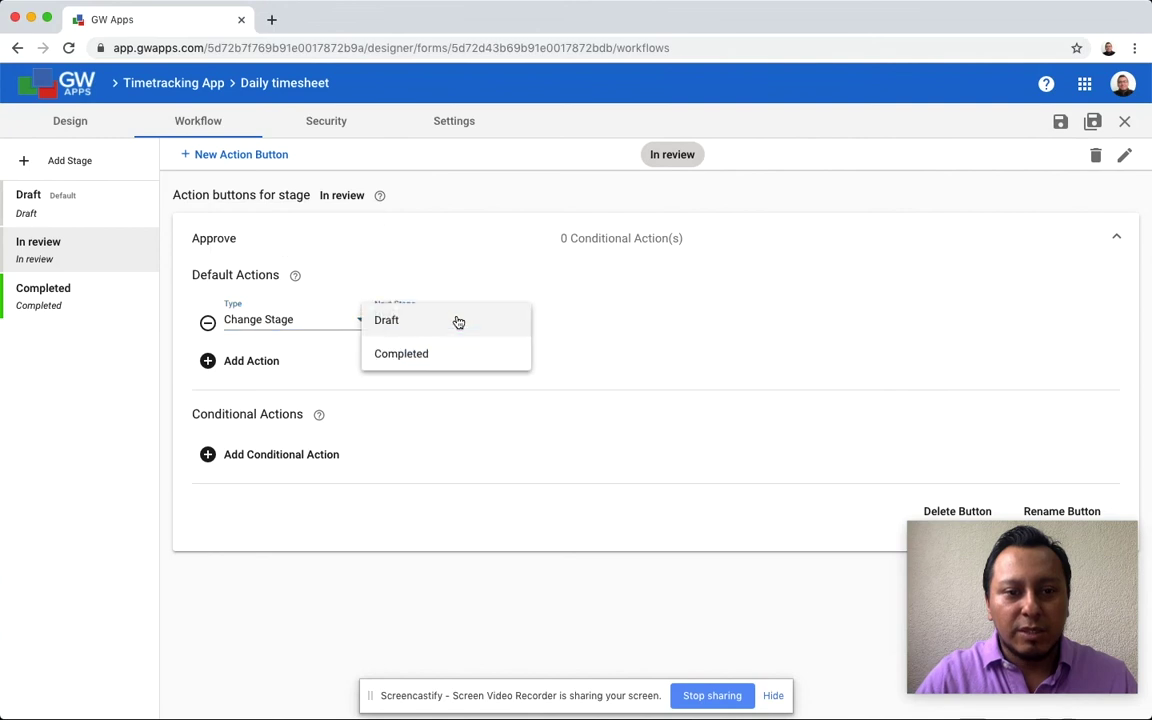
{"action": "left_click", "coordinate": [436, 356]}
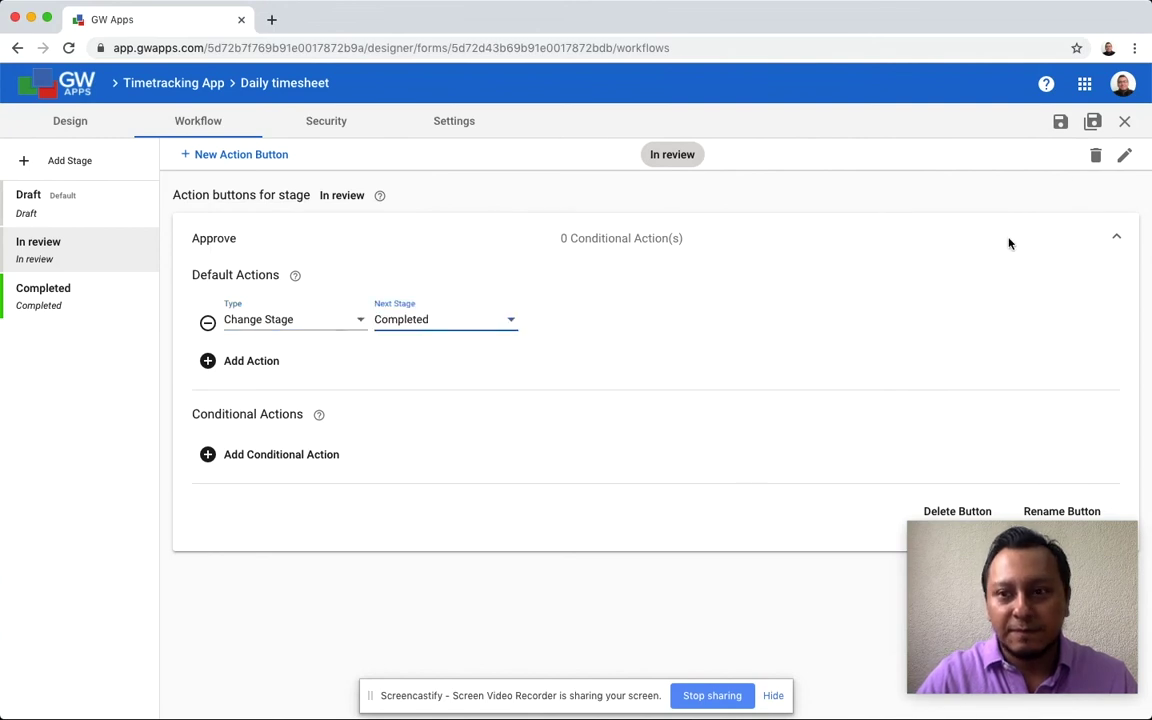
{"action": "left_click", "coordinate": [1060, 123]}
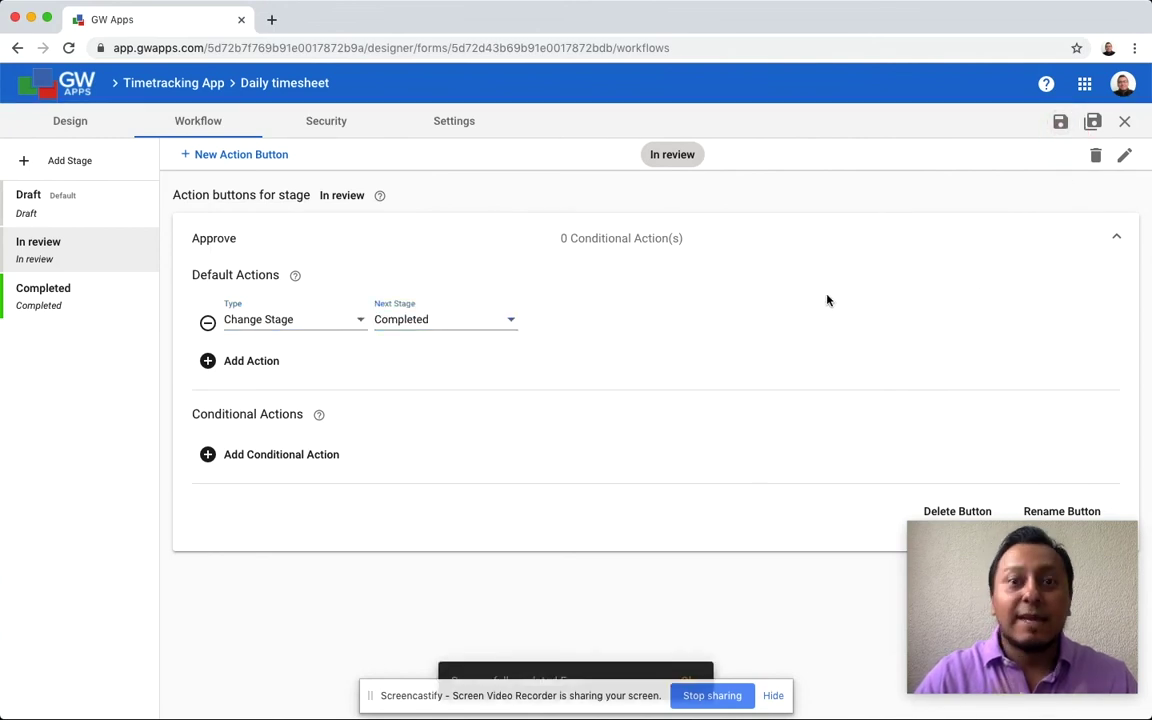